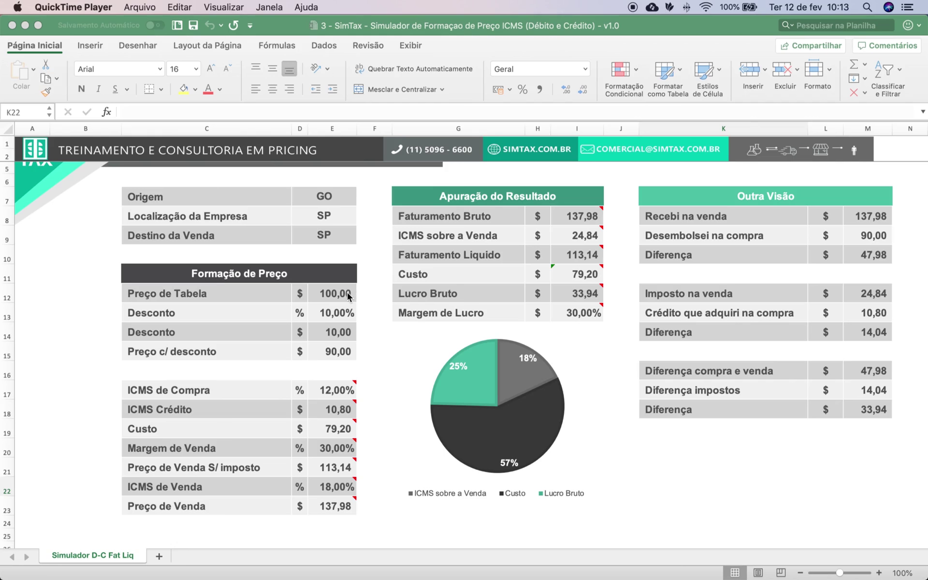
- Type the note 'e-mail enviar' into cell I4 beside the simulator title
{"action": "scroll", "coordinate": [355, 483], "scroll_direction": "up", "scroll_amount": 2}
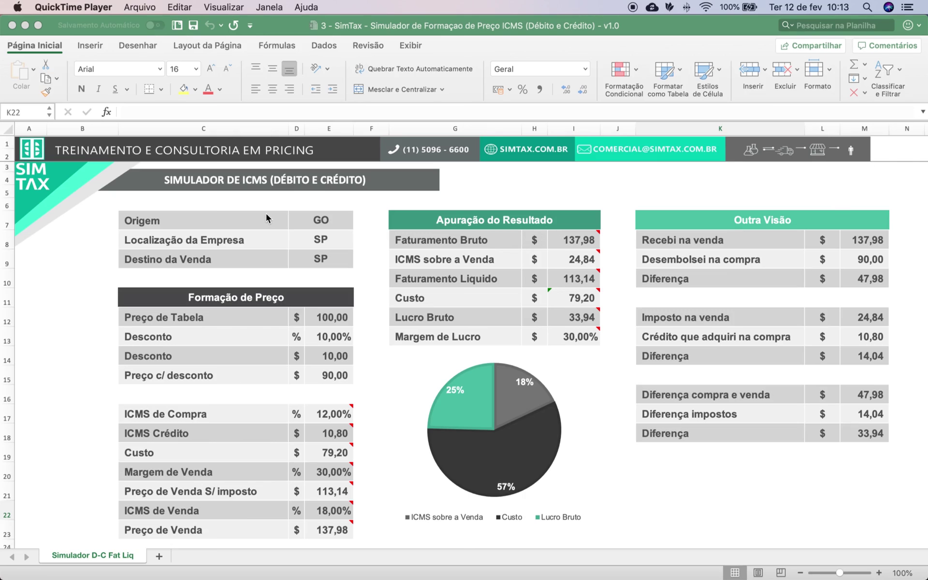
{"action": "left_click", "coordinate": [306, 221]}
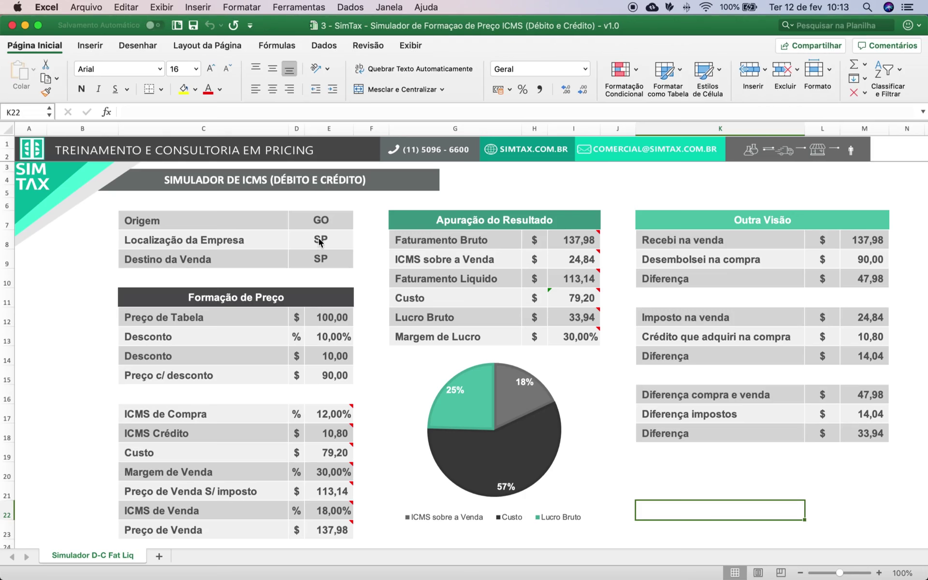
{"action": "left_click", "coordinate": [320, 240]}
{"action": "scroll", "coordinate": [398, 234], "scroll_direction": "down", "scroll_amount": 1}
{"action": "scroll", "coordinate": [399, 234], "scroll_direction": "down", "scroll_amount": 1}
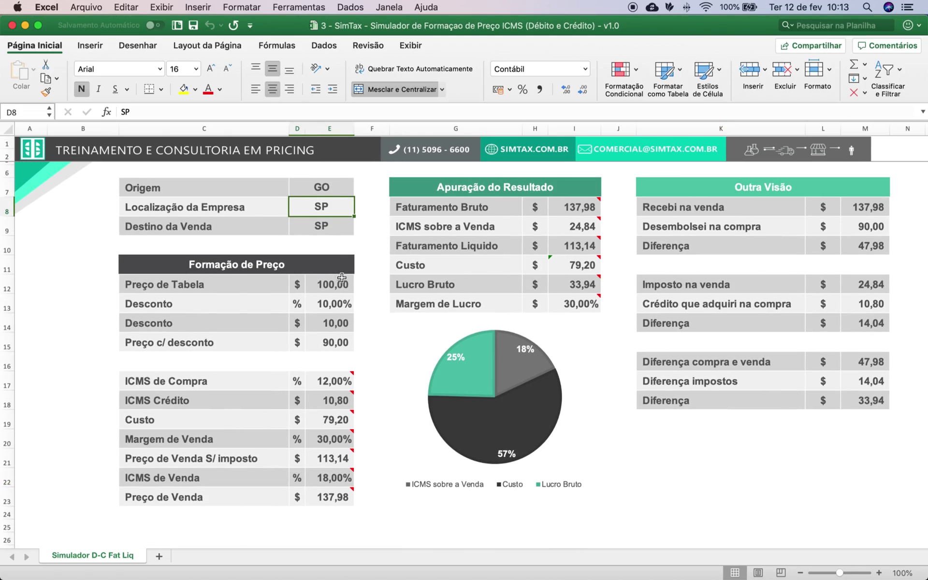
{"action": "scroll", "coordinate": [317, 273], "scroll_direction": "up", "scroll_amount": 2}
{"action": "left_click", "coordinate": [570, 183]}
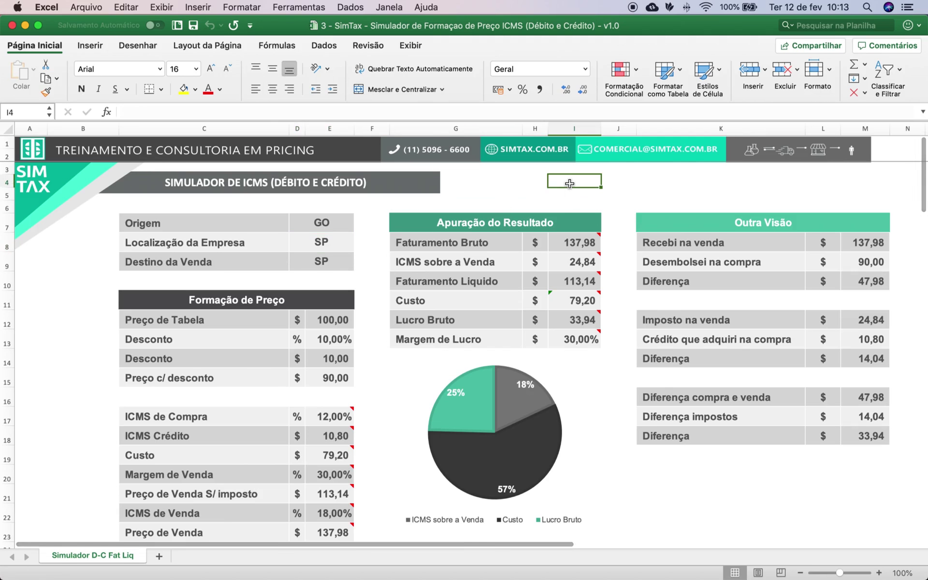
{"action": "type", "text": "e-mail e"}
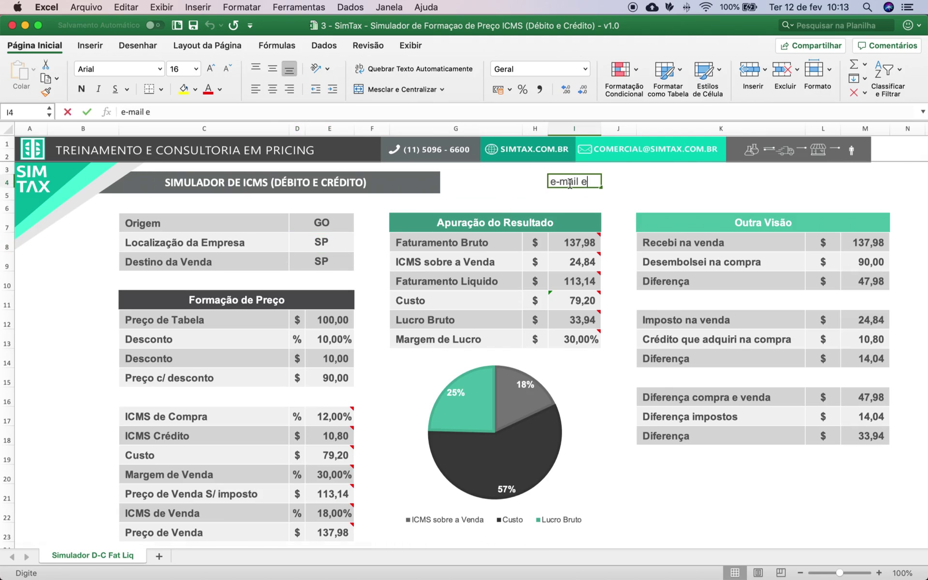
{"action": "type", "text": "nviar"}
{"action": "key", "text": "Return"}
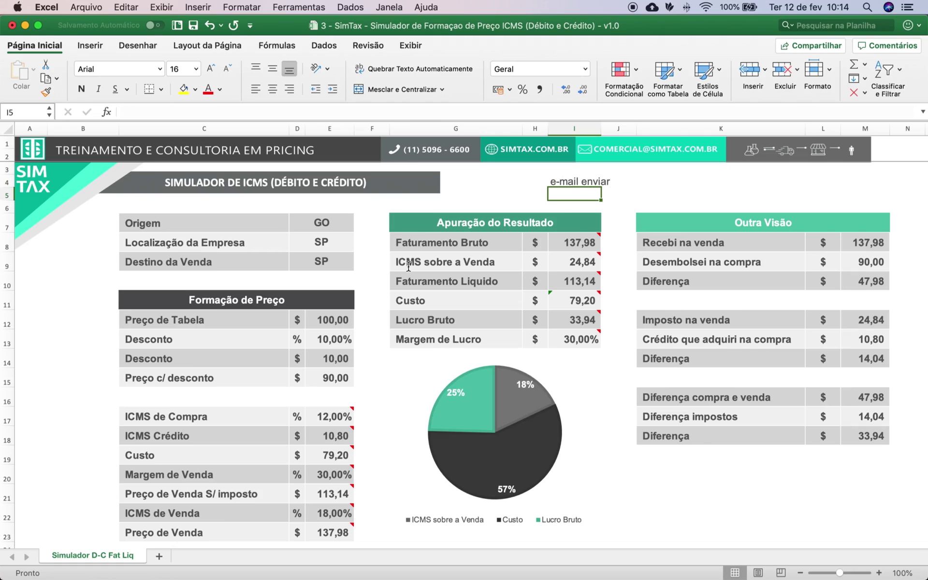
{"action": "scroll", "coordinate": [392, 293], "scroll_direction": "down", "scroll_amount": 3}
{"action": "scroll", "coordinate": [392, 293], "scroll_direction": "down", "scroll_amount": 1}
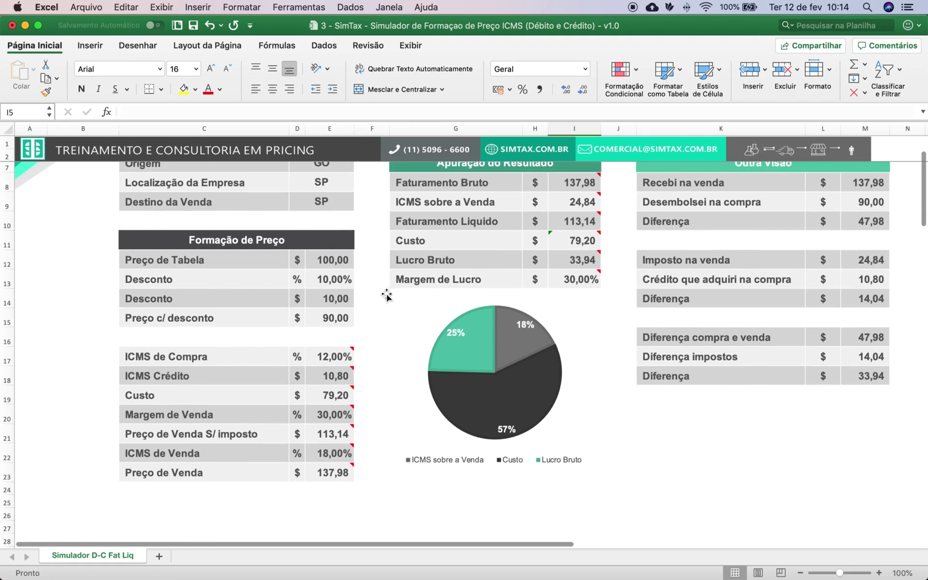
- Clear the Formação de Preço calculated values in E14:E15, E18, E19, E21 and E23
{"action": "left_click_drag", "start_coordinate": [338, 300], "coordinate": [339, 317]}
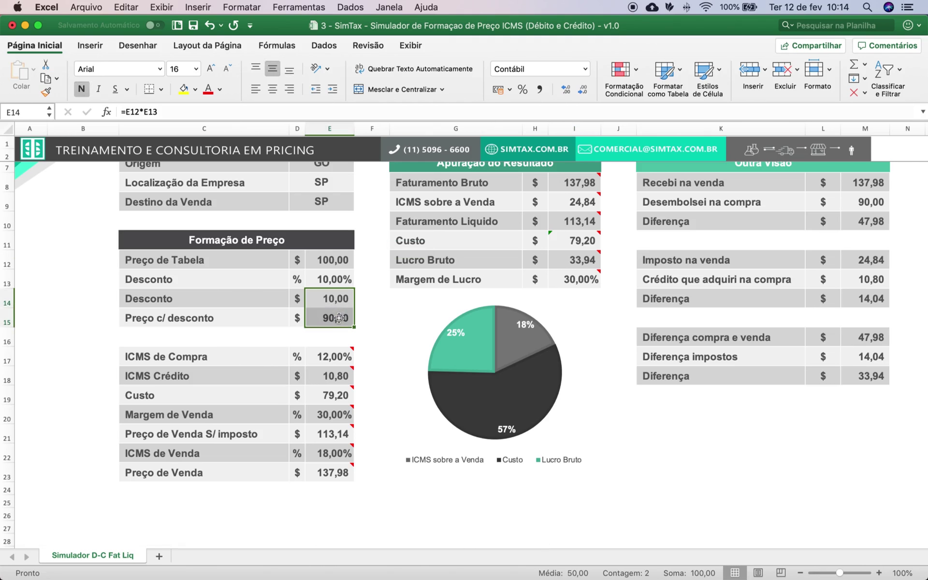
{"action": "key", "text": "Delete"}
{"action": "left_click", "coordinate": [338, 374]}
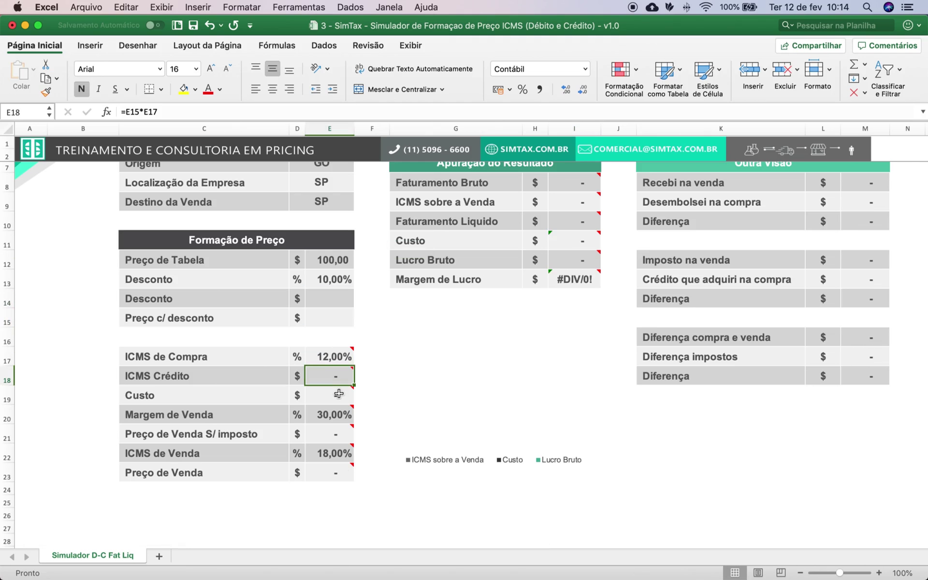
{"action": "key", "text": "Delete"}
{"action": "left_click", "coordinate": [339, 394]}
{"action": "key", "text": "Delete"}
{"action": "left_click", "coordinate": [338, 433]}
{"action": "key", "text": "Delete"}
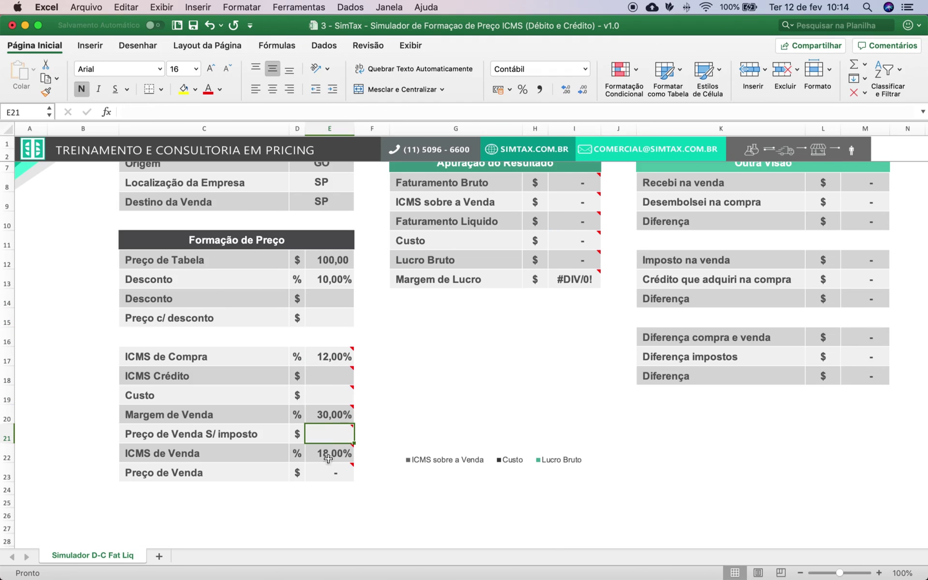
{"action": "left_click", "coordinate": [328, 471]}
{"action": "key", "text": "Delete"}
- Clear the result table values I8:I13 and the Outra Visão values M8:M18
{"action": "left_click_drag", "start_coordinate": [580, 182], "coordinate": [575, 280]}
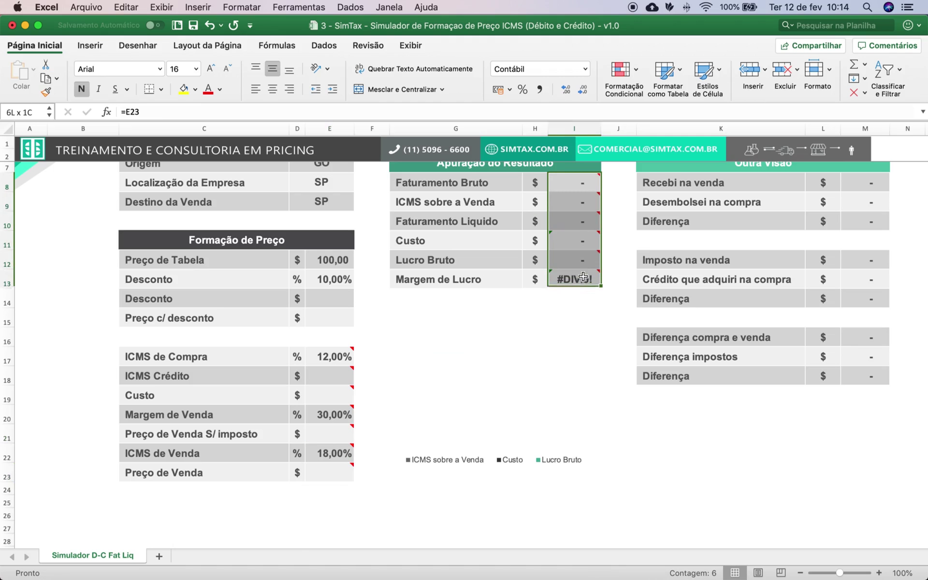
{"action": "key", "text": "Delete"}
{"action": "left_click_drag", "start_coordinate": [855, 183], "coordinate": [843, 382]}
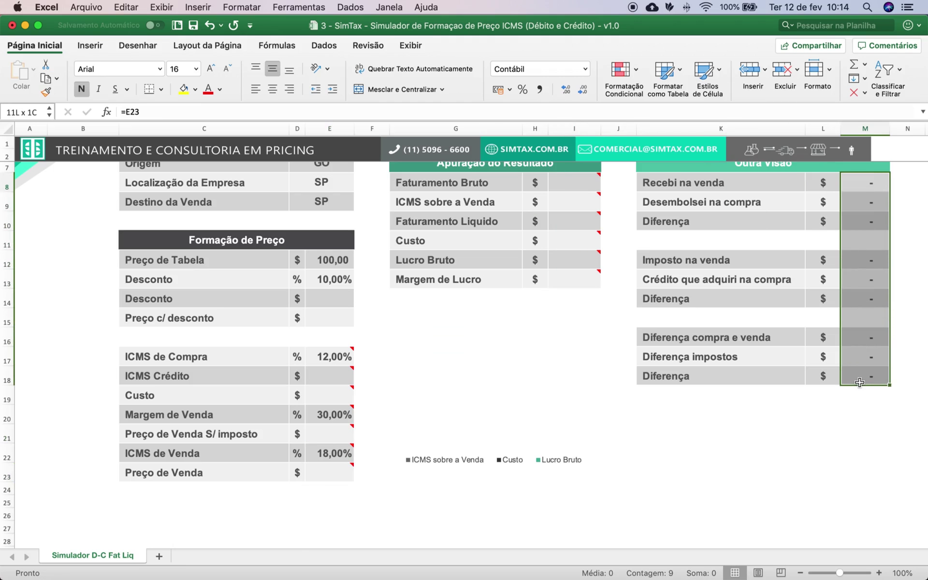
{"action": "key", "text": "Delete"}
- Set '%' as the Margem de Lucro unit in H13 and save the workbook
{"action": "left_click", "coordinate": [337, 284]}
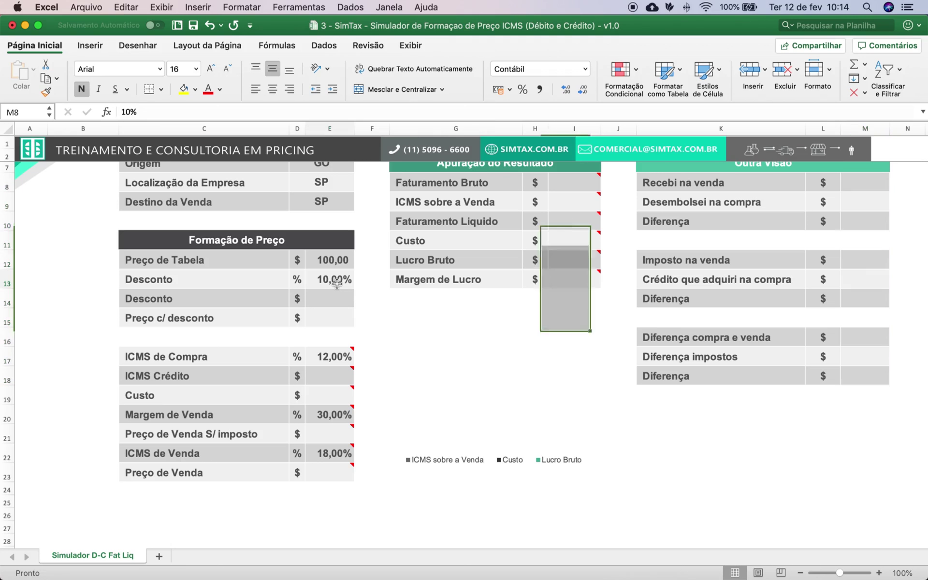
{"action": "scroll", "coordinate": [334, 287], "scroll_direction": "up", "scroll_amount": 3}
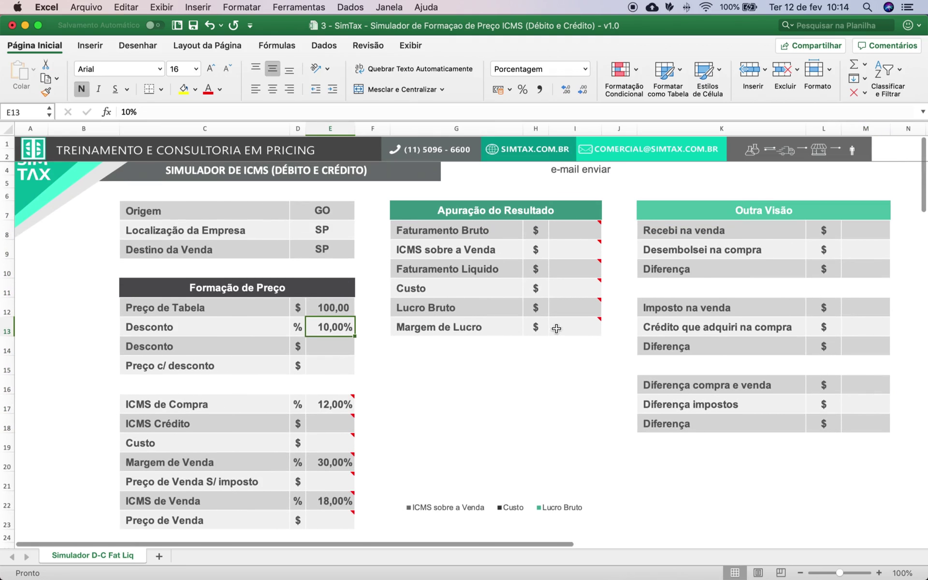
{"action": "left_click", "coordinate": [539, 328]}
{"action": "type", "text": "%"}
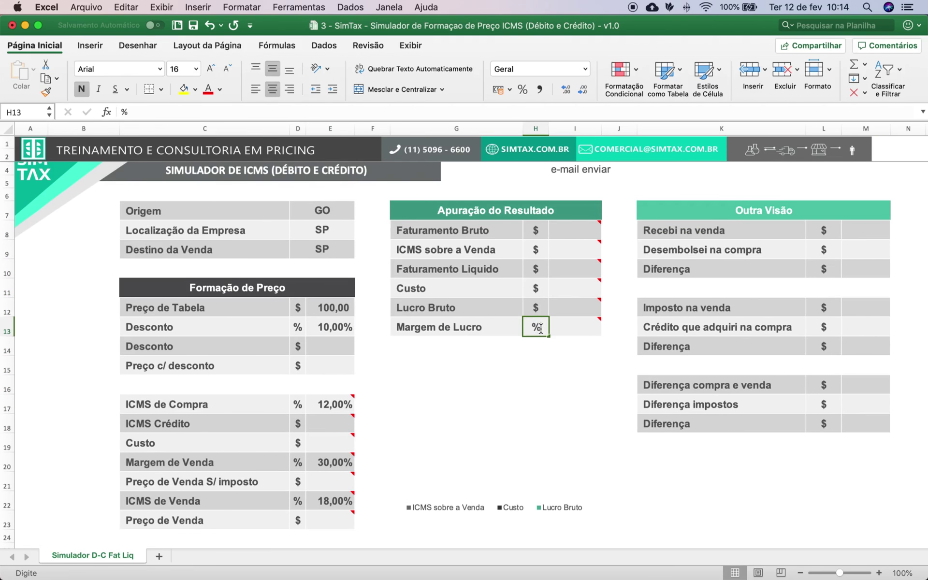
{"action": "key", "text": "Return"}
{"action": "key", "text": "Left"}
{"action": "key", "text": "Up"}
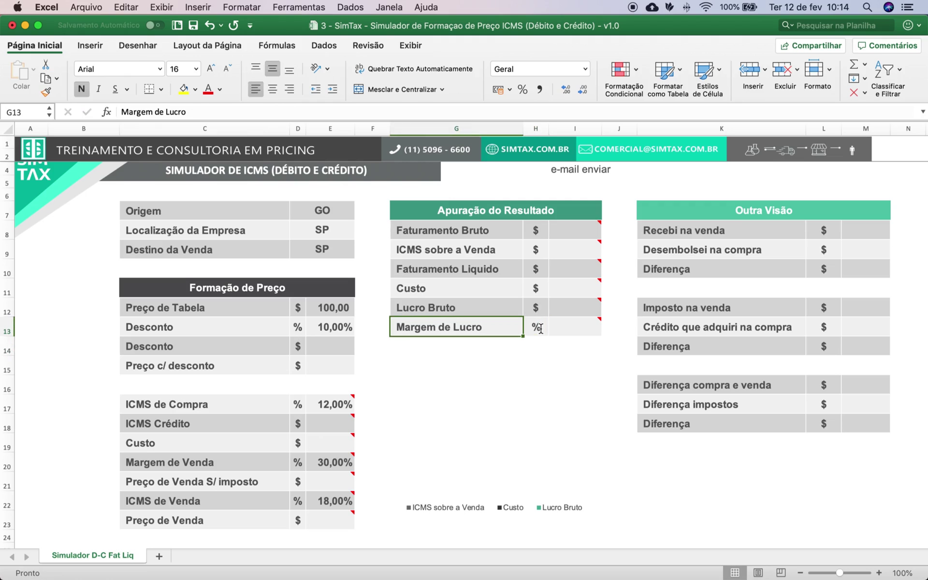
{"action": "left_click", "coordinate": [194, 26]}
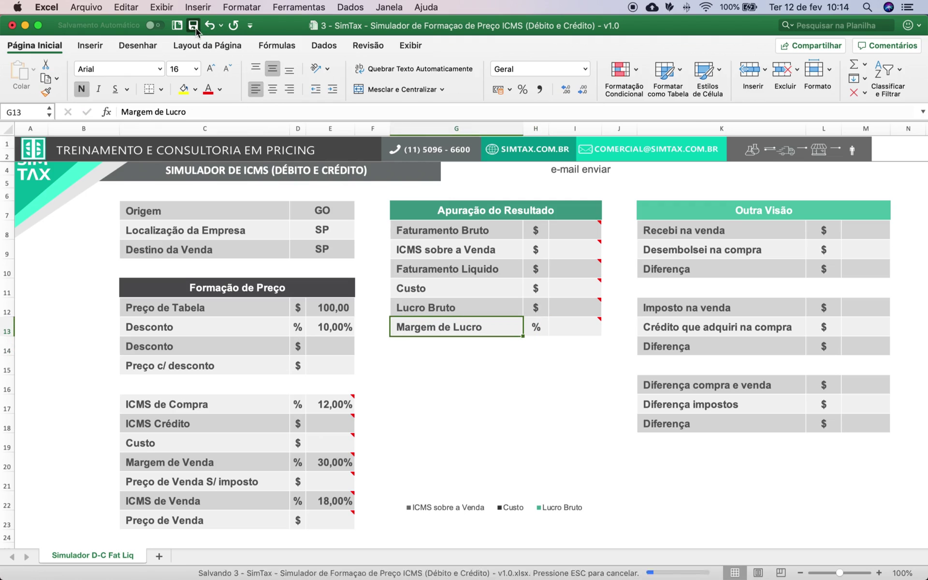
{"action": "left_click", "coordinate": [332, 345]}
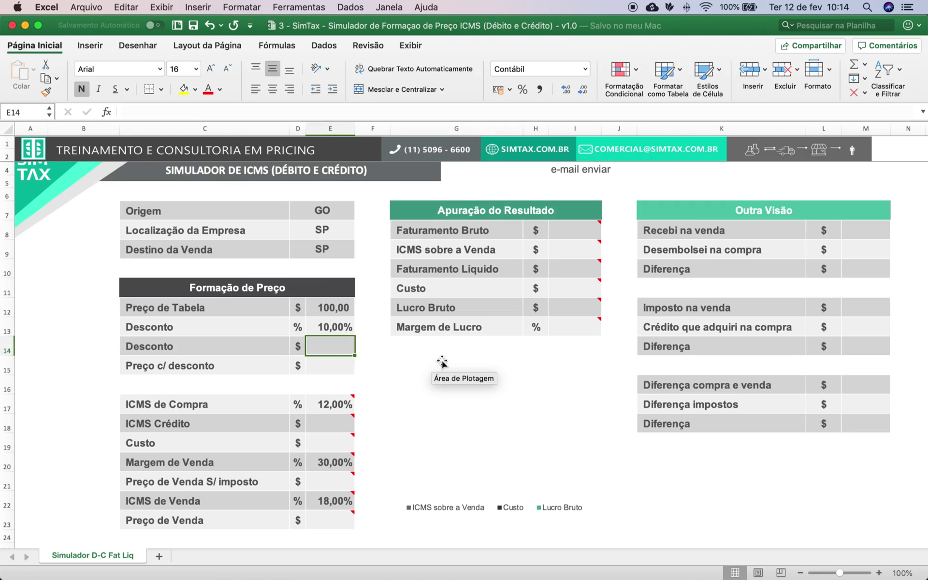
{"action": "left_click", "coordinate": [328, 212]}
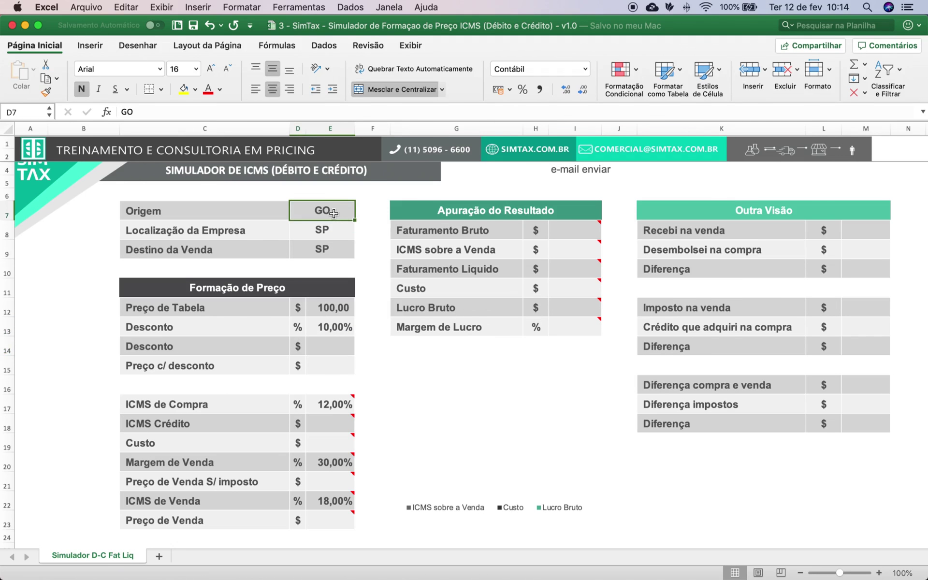
{"action": "left_click", "coordinate": [327, 229]}
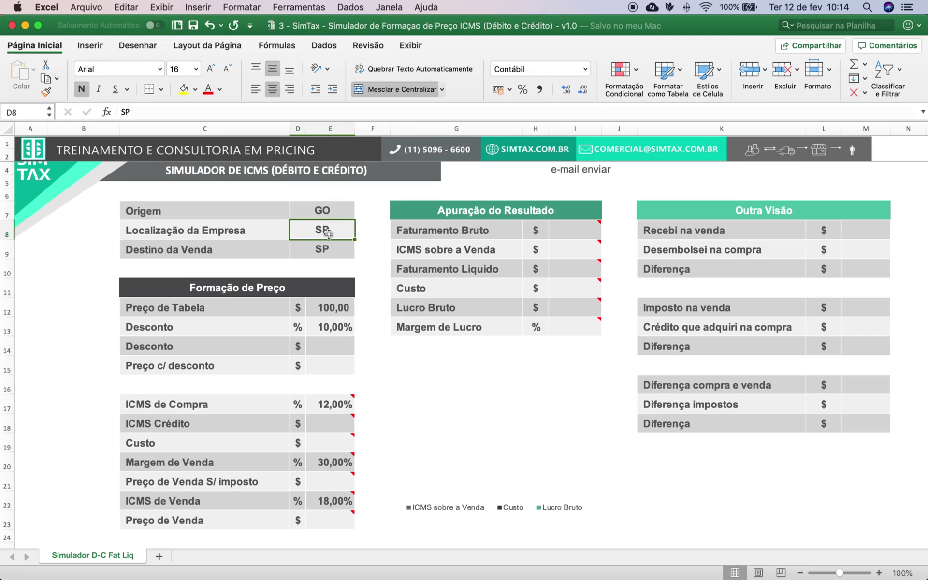
{"action": "left_click", "coordinate": [329, 250]}
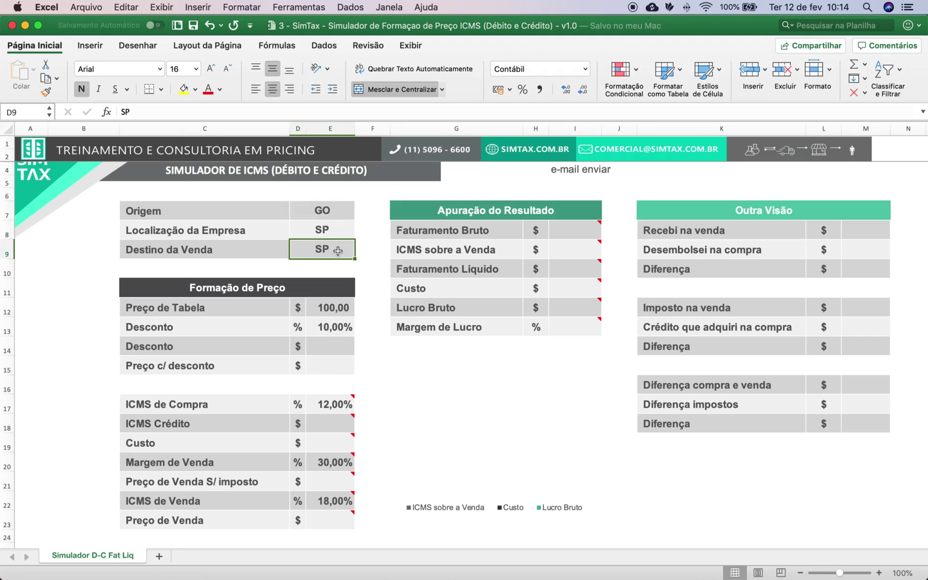
{"action": "left_click", "coordinate": [341, 304]}
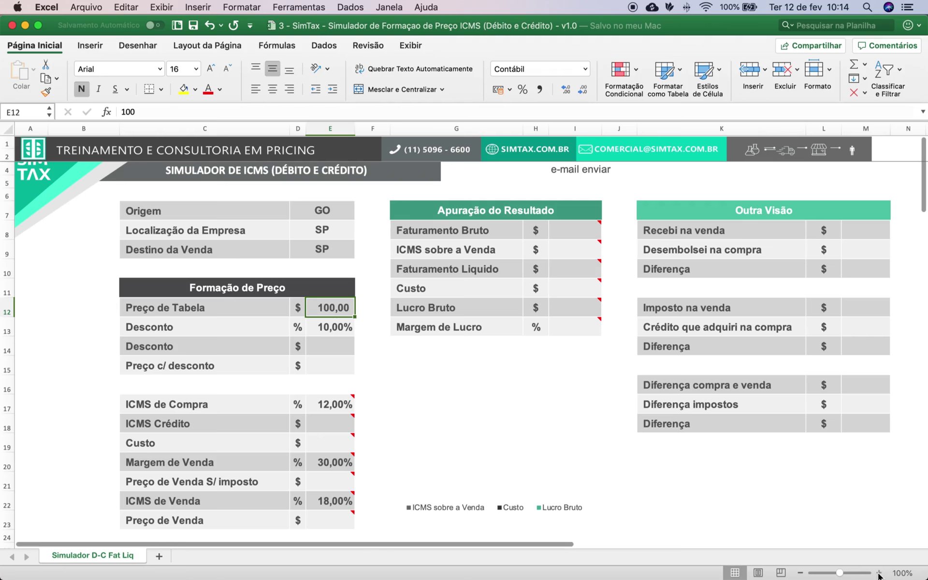
- Enter =E12*E13 in E14 so the Desconto shows 10,00
{"action": "scroll", "coordinate": [658, 478], "scroll_direction": "up", "scroll_amount": 1}
{"action": "scroll", "coordinate": [637, 467], "scroll_direction": "up", "scroll_amount": 1}
{"action": "scroll", "coordinate": [637, 468], "scroll_direction": "up", "scroll_amount": 1}
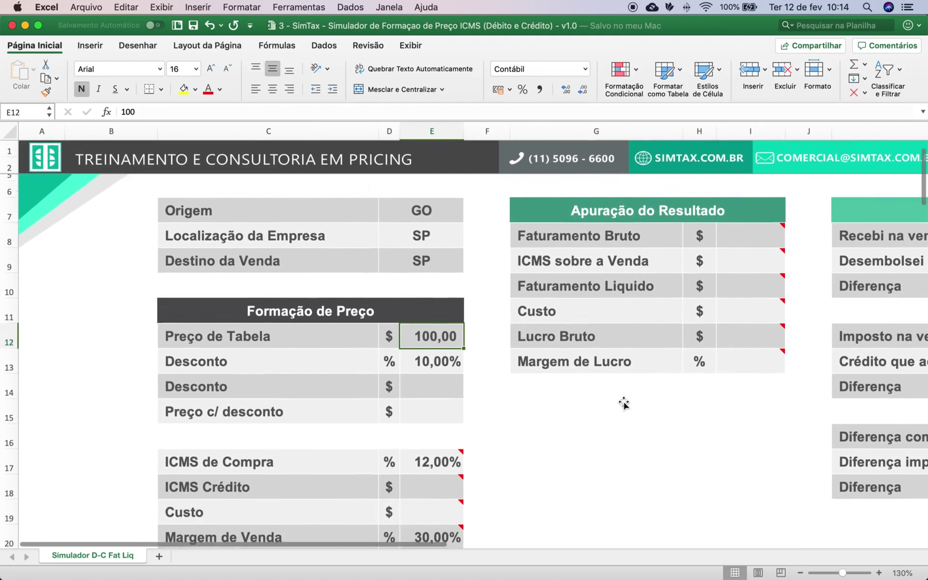
{"action": "scroll", "coordinate": [624, 404], "scroll_direction": "down", "scroll_amount": 5}
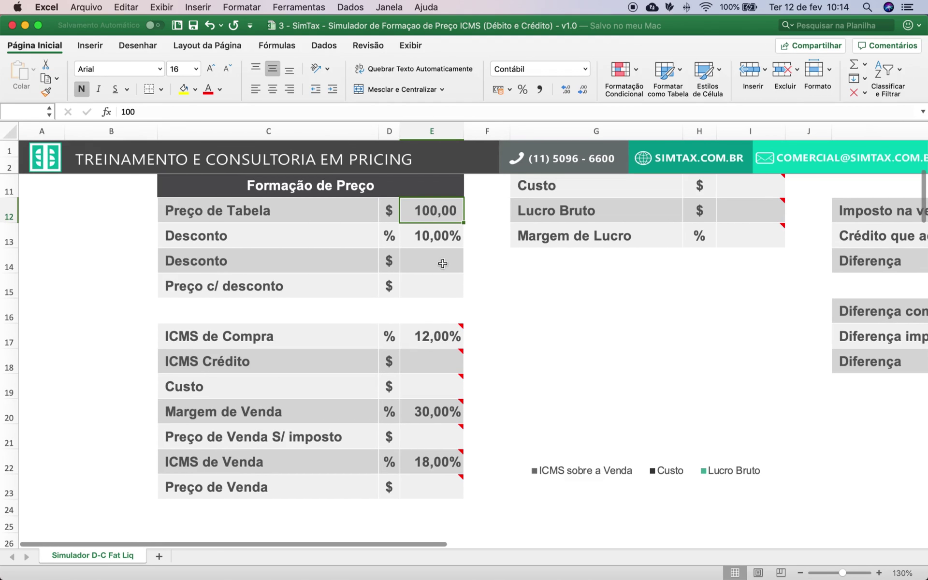
{"action": "left_click", "coordinate": [443, 263]}
{"action": "type", "text": "="}
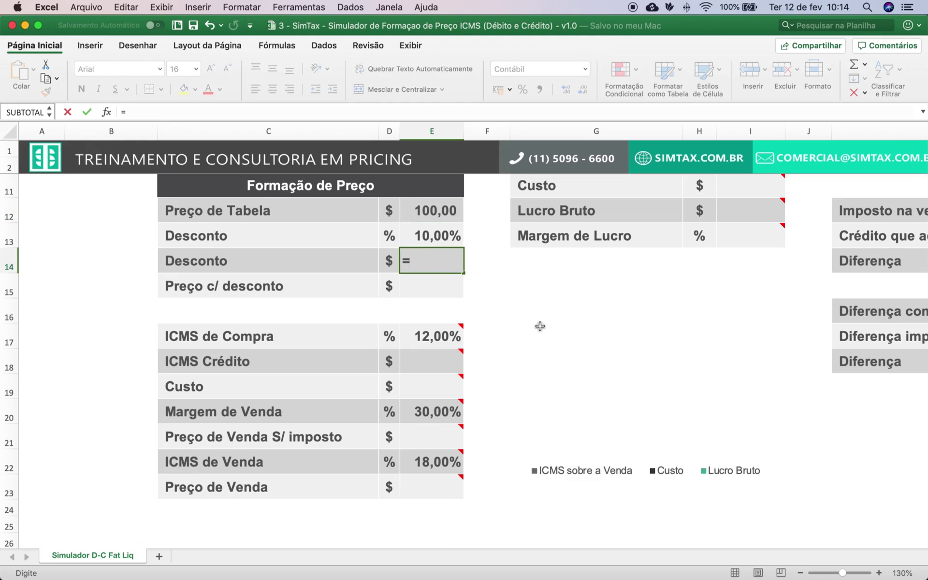
{"action": "key", "text": "Up"}
{"action": "key", "text": "Up"}
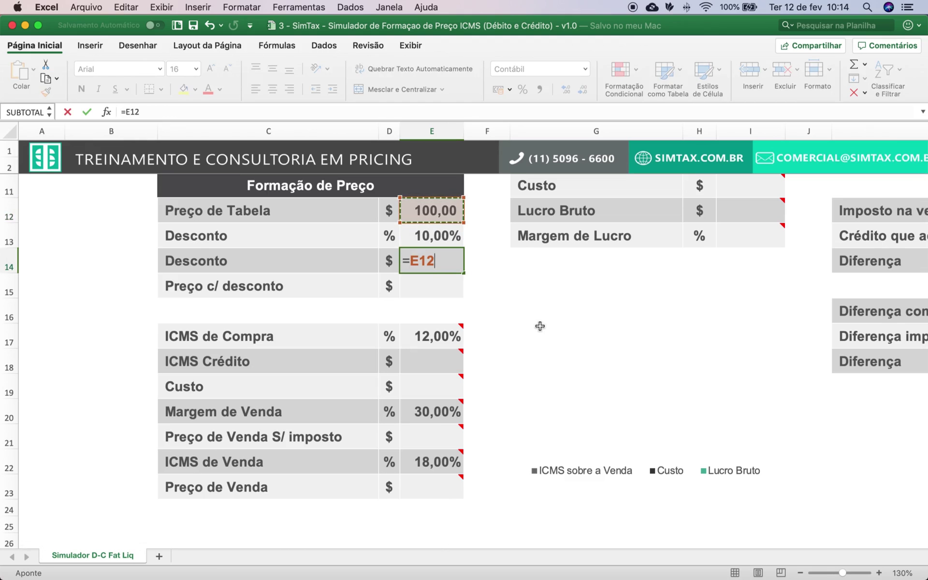
{"action": "type", "text": "*"}
{"action": "key", "text": "Up"}
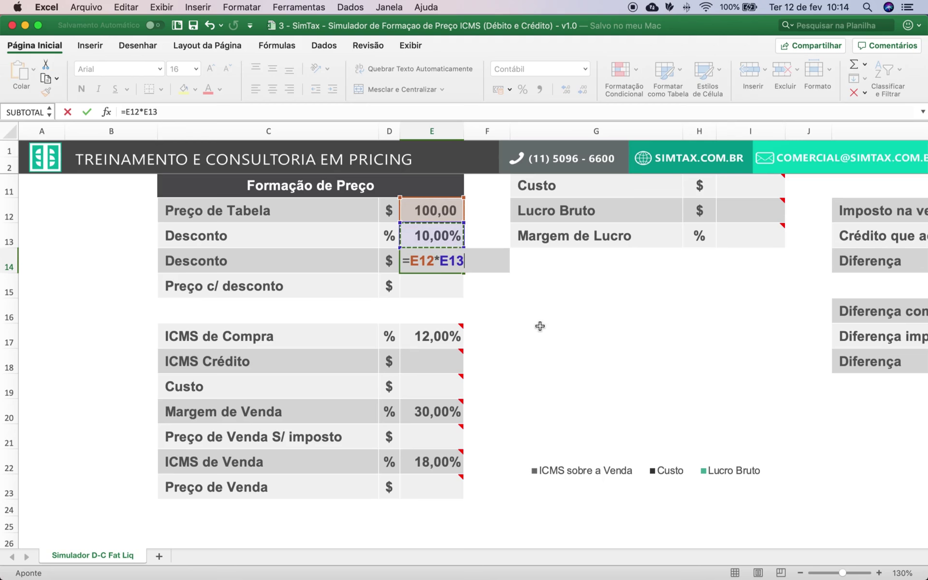
{"action": "key", "text": "Return"}
- Enter =E12-E14 in E15 so Preço c/ desconto shows 90,00
{"action": "type", "text": "="}
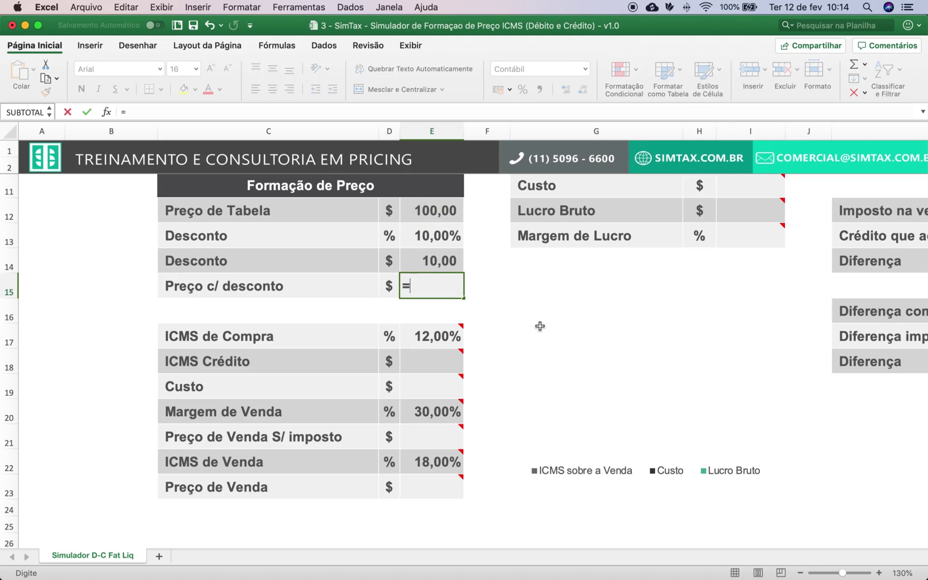
{"action": "key", "text": "Up"}
{"action": "key", "text": "Up"}
{"action": "key", "text": "Up"}
{"action": "key", "text": "Down"}
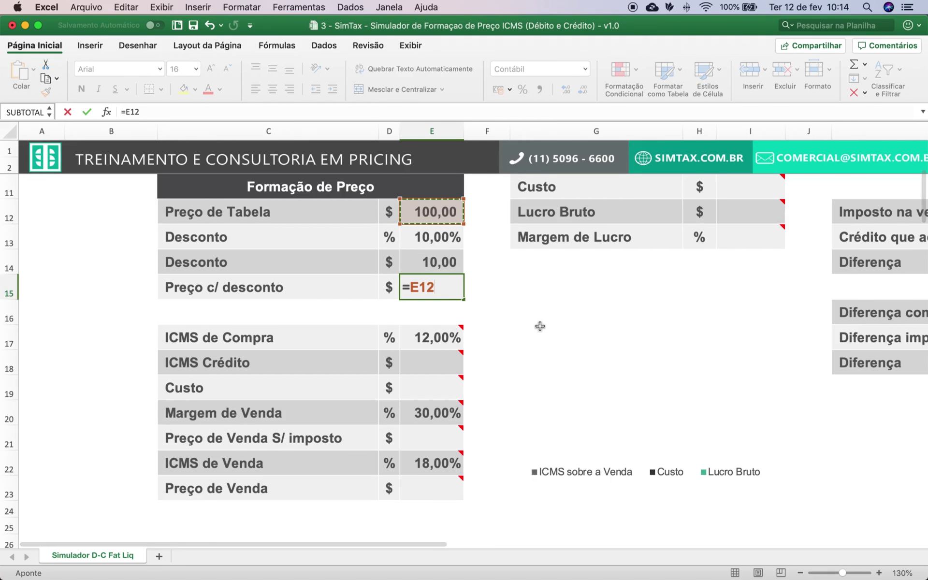
{"action": "type", "text": "-"}
{"action": "key", "text": "Up"}
{"action": "key", "text": "Return"}
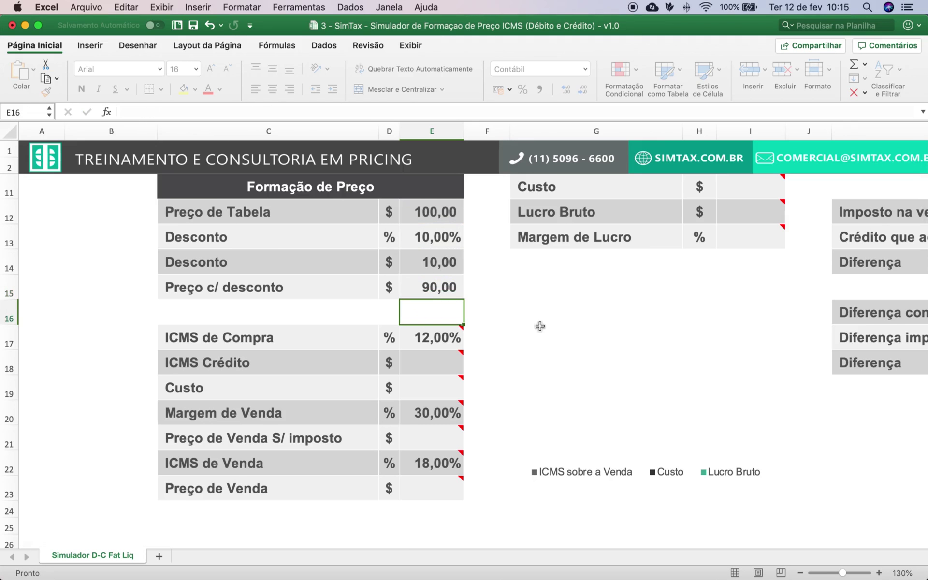
- Enter =E15*E17 in E18 so ICMS Crédito shows 10,80
{"action": "left_click", "coordinate": [428, 358]}
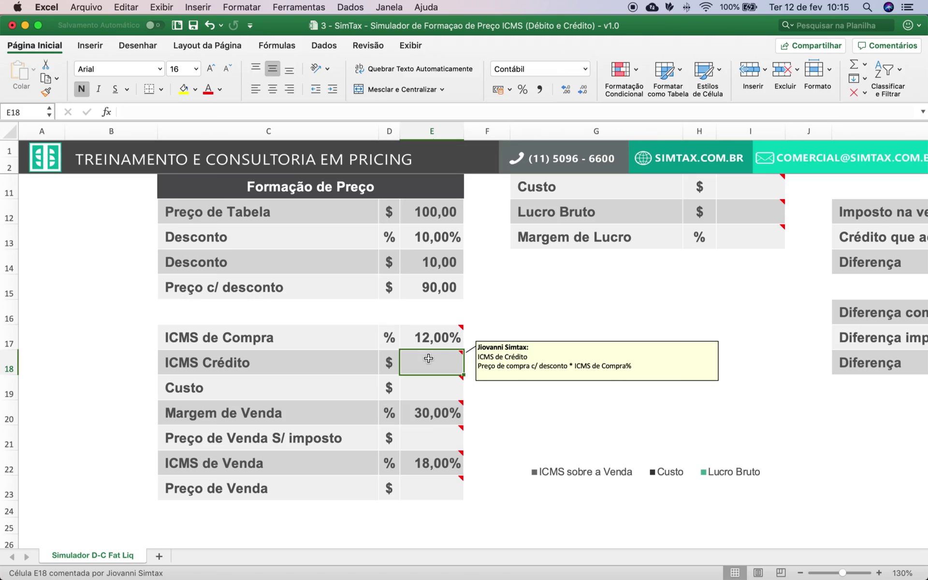
{"action": "type", "text": "="}
{"action": "key", "text": "Up"}
{"action": "key", "text": "Up"}
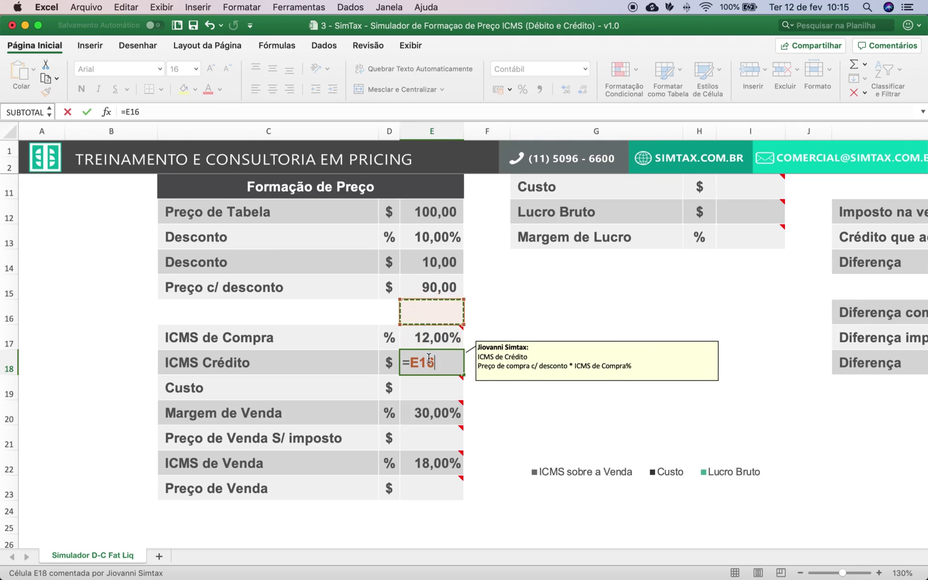
{"action": "key", "text": "Up"}
{"action": "key", "text": "Up"}
{"action": "key", "text": "Down"}
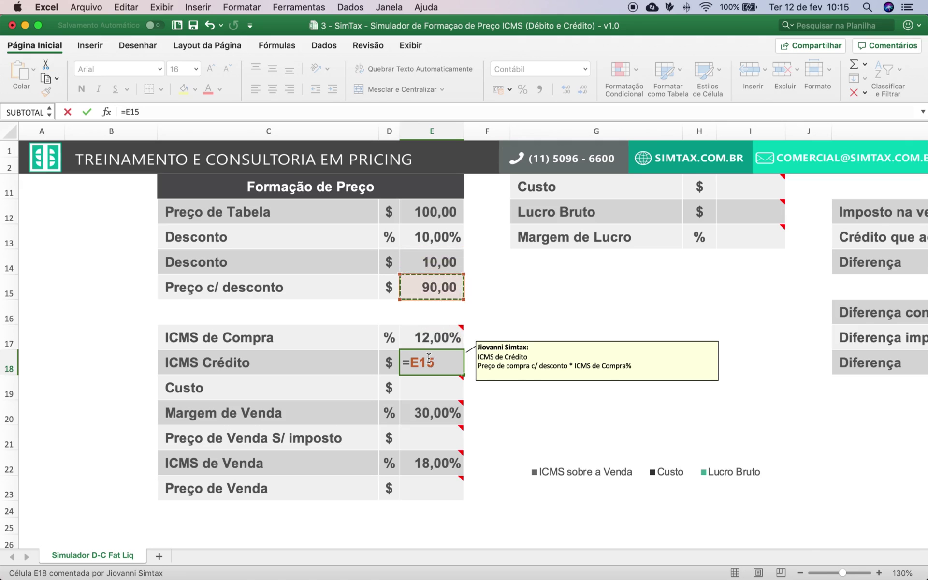
{"action": "type", "text": "*"}
{"action": "key", "text": "Up"}
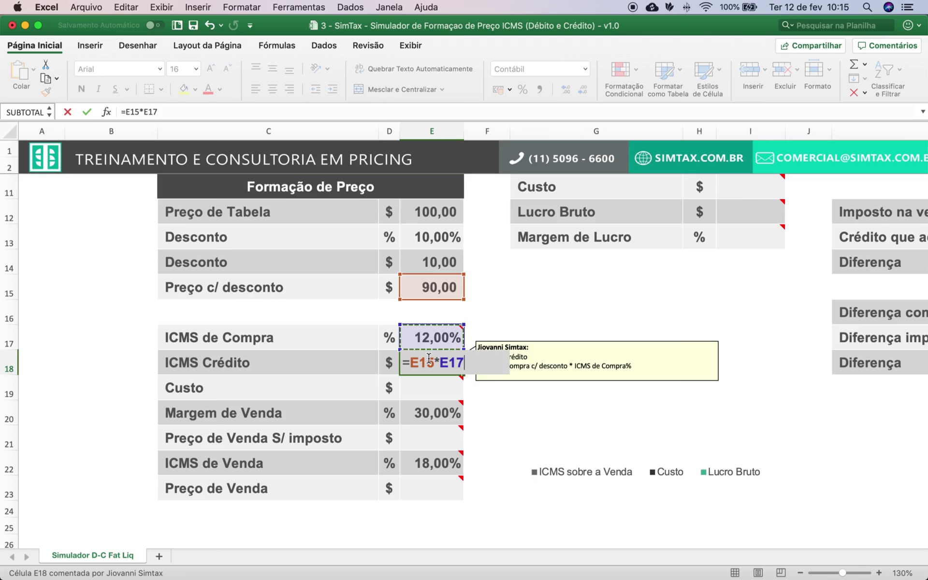
{"action": "key", "text": "Return"}
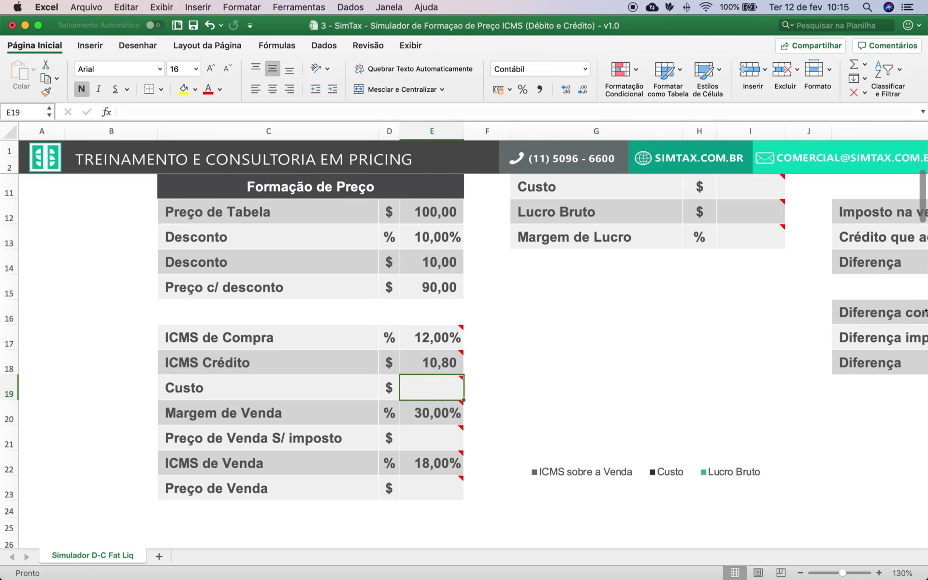
- Enter =E15-E18 in E19 so Custo shows 79,20
{"action": "type", "text": "="}
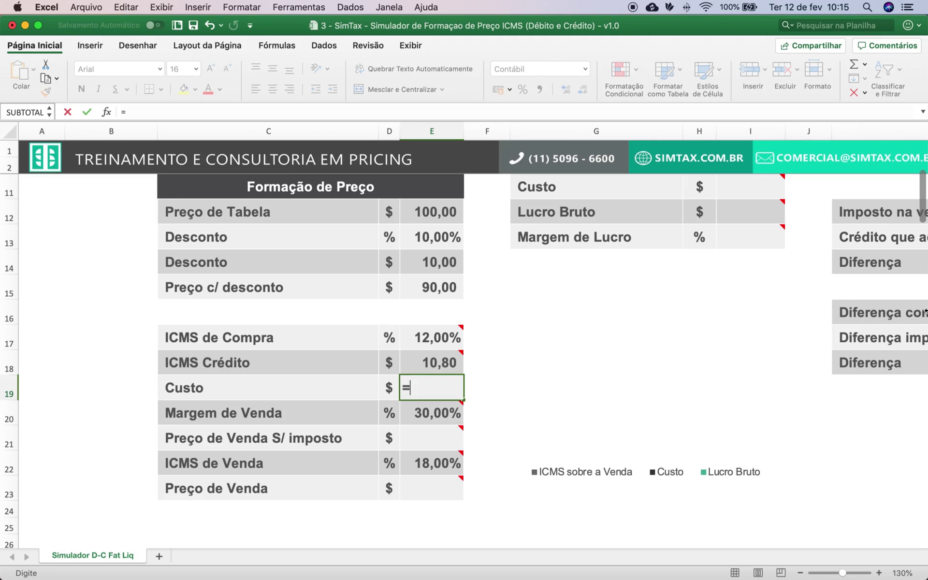
{"action": "key", "text": "Up"}
{"action": "key", "text": "Up"}
{"action": "key", "text": "Up"}
{"action": "key", "text": "Up"}
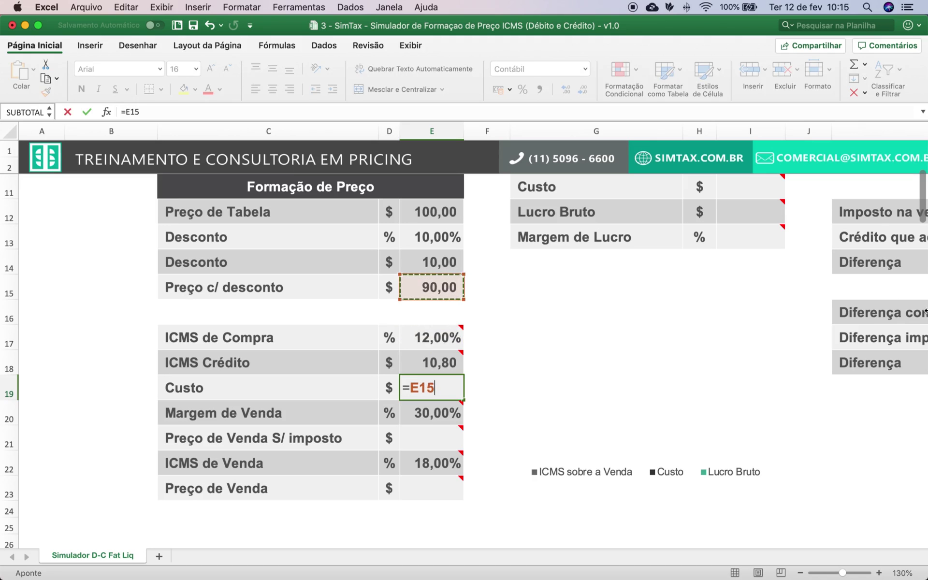
{"action": "type", "text": "-"}
{"action": "key", "text": "Up"}
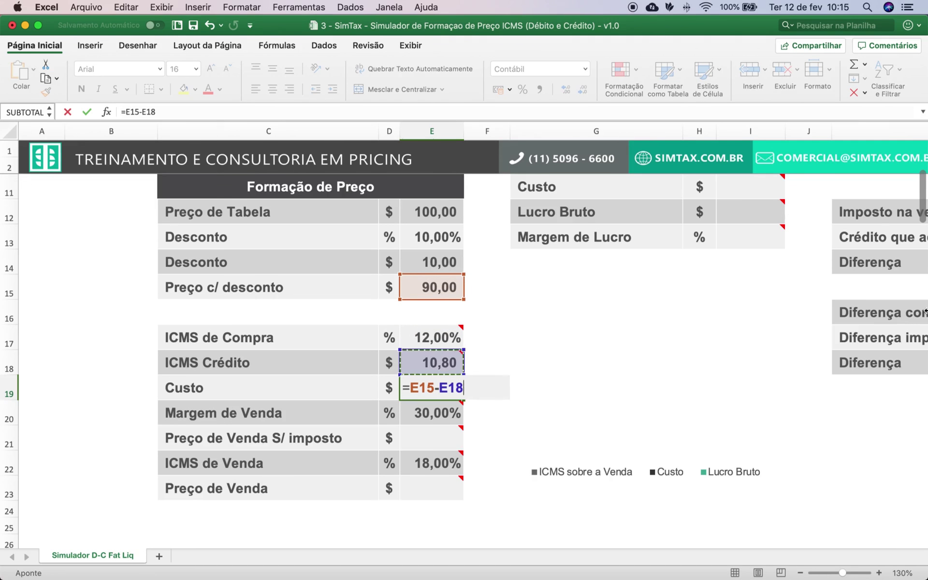
{"action": "key", "text": "Return"}
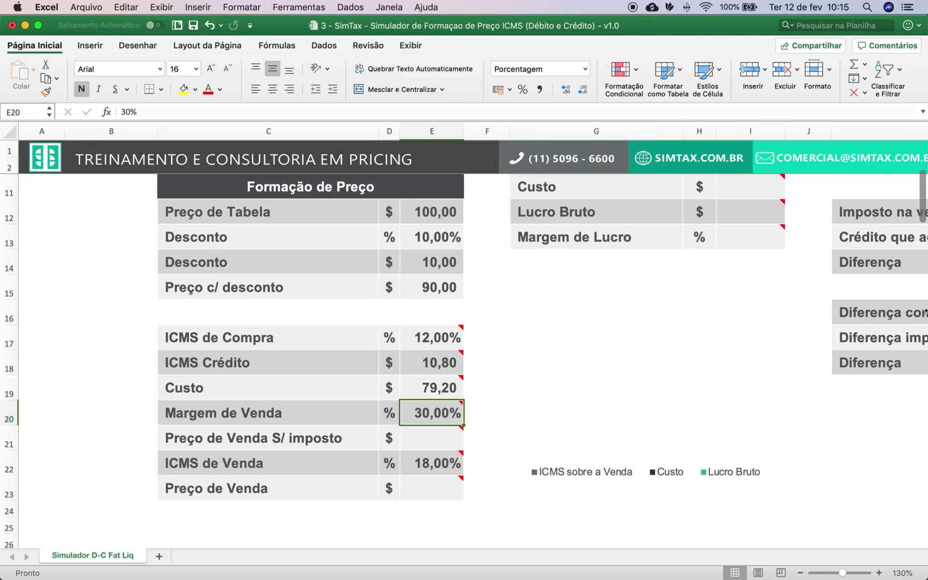
- Apply a yellow fill to the Custo row, C19:E19
{"action": "key", "text": "Up"}
{"action": "key", "text": "Up"}
{"action": "left_click", "coordinate": [367, 387]}
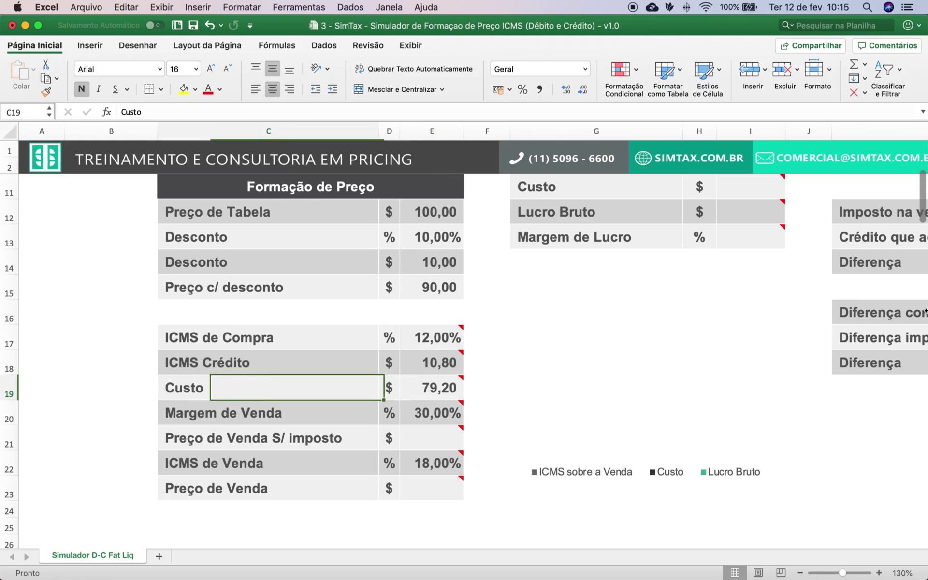
{"action": "key", "text": "Right"}
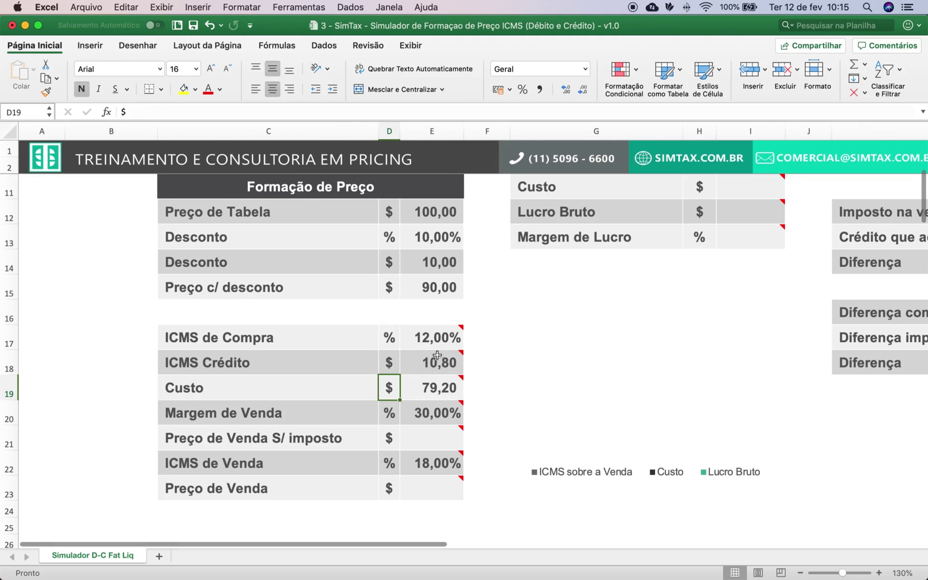
{"action": "left_click_drag", "start_coordinate": [439, 388], "coordinate": [280, 386]}
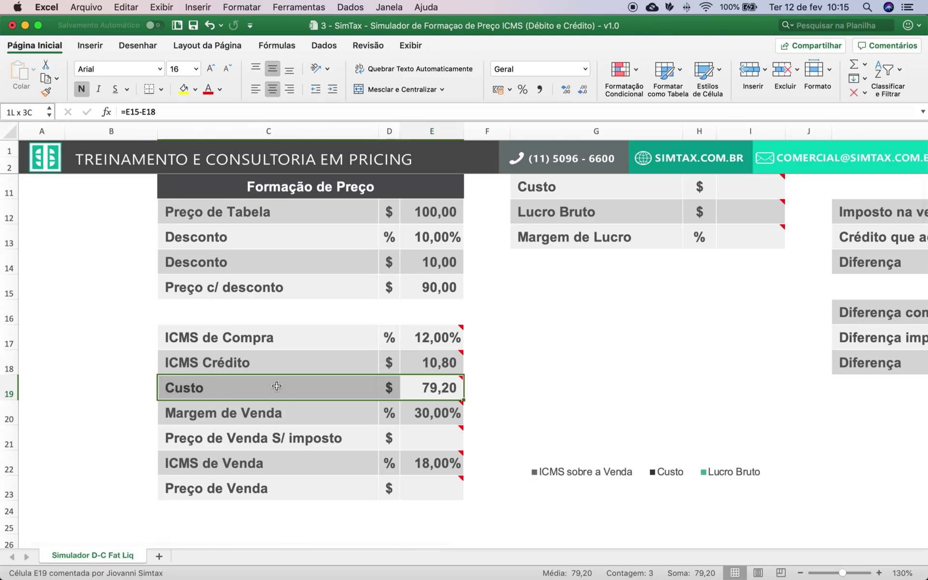
{"action": "left_click", "coordinate": [183, 94]}
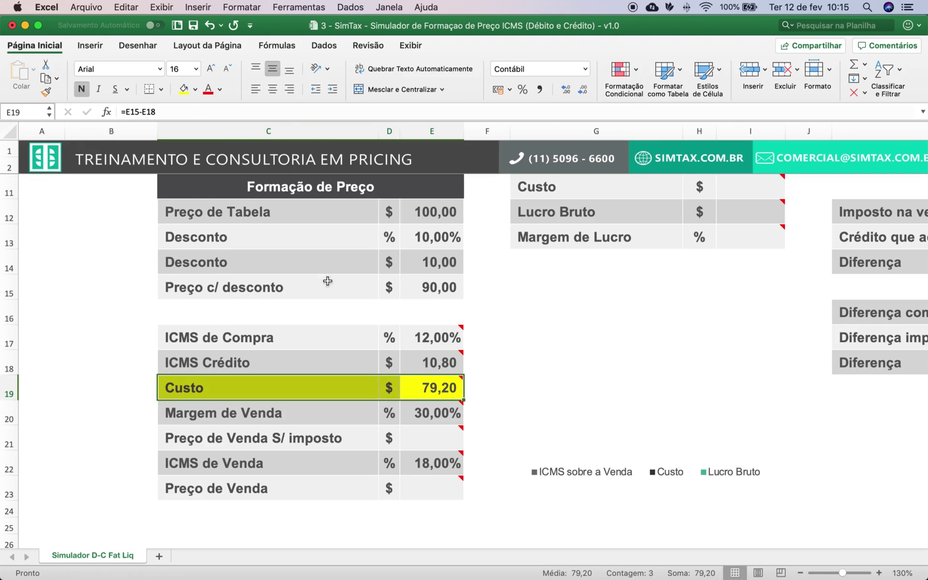
{"action": "left_click", "coordinate": [435, 428]}
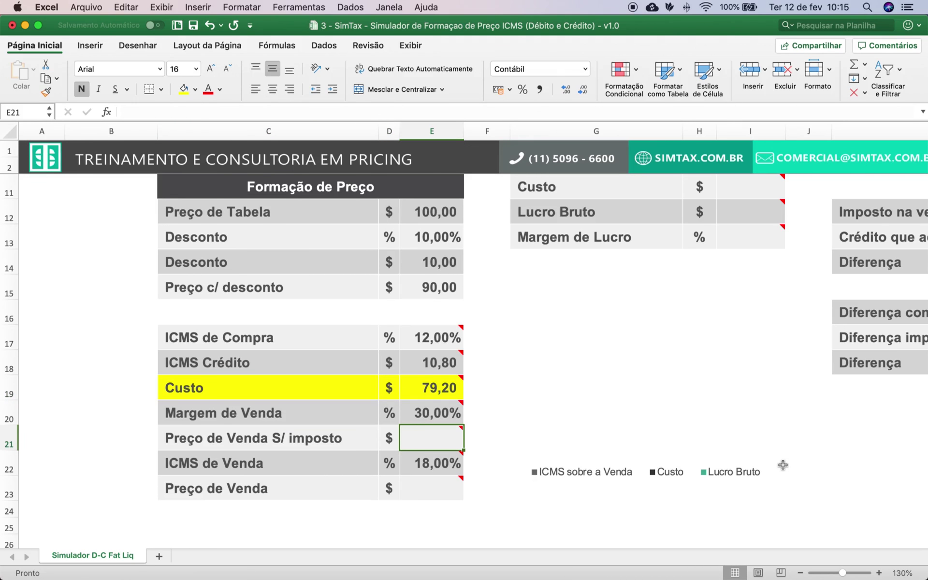
- Enter =E19/(1-E20) in E21 so Preço de Venda S/ imposto shows 113,14
{"action": "type", "text": "="}
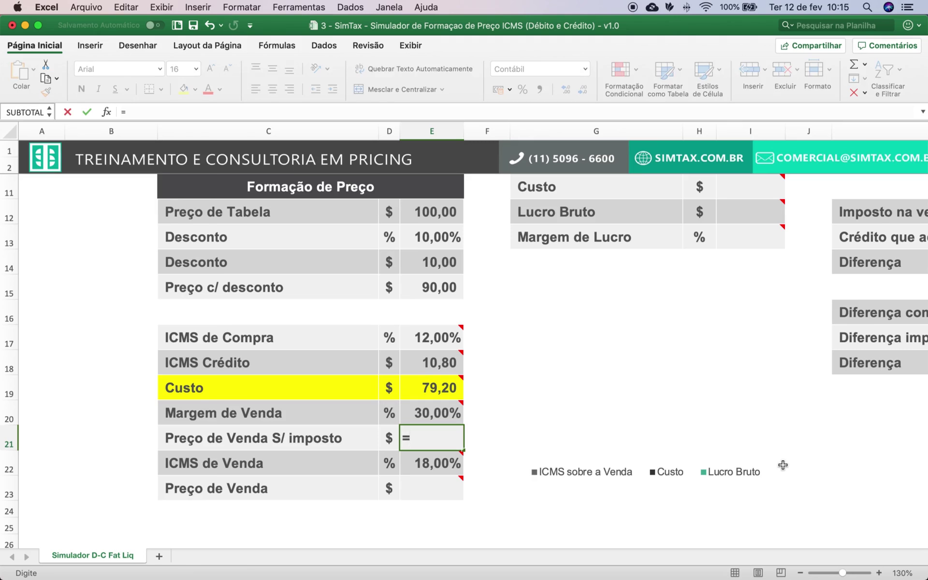
{"action": "key", "text": "Up"}
{"action": "key", "text": "Up"}
{"action": "type", "text": "/"}
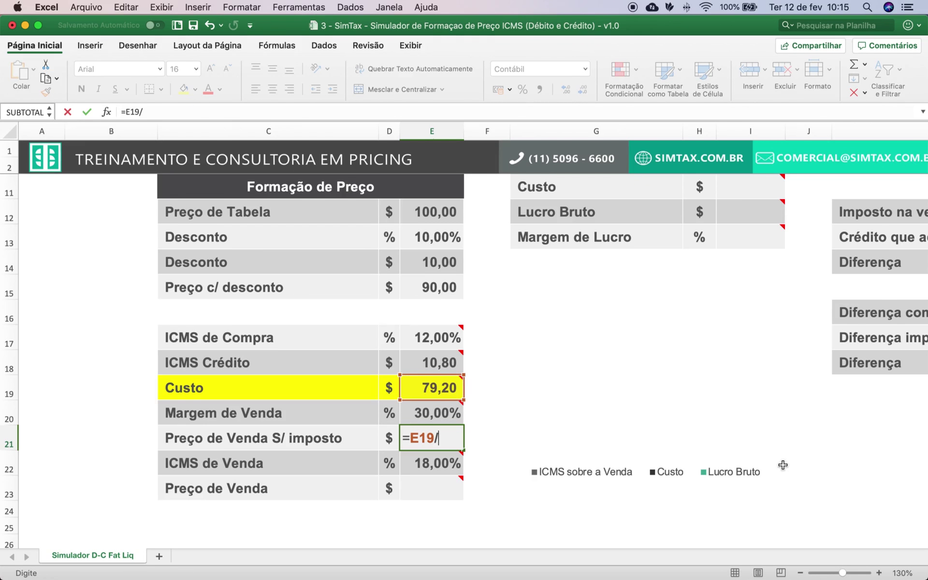
{"action": "type", "text": "(1-"}
{"action": "key", "text": "Up"}
{"action": "type", "text": ")"}
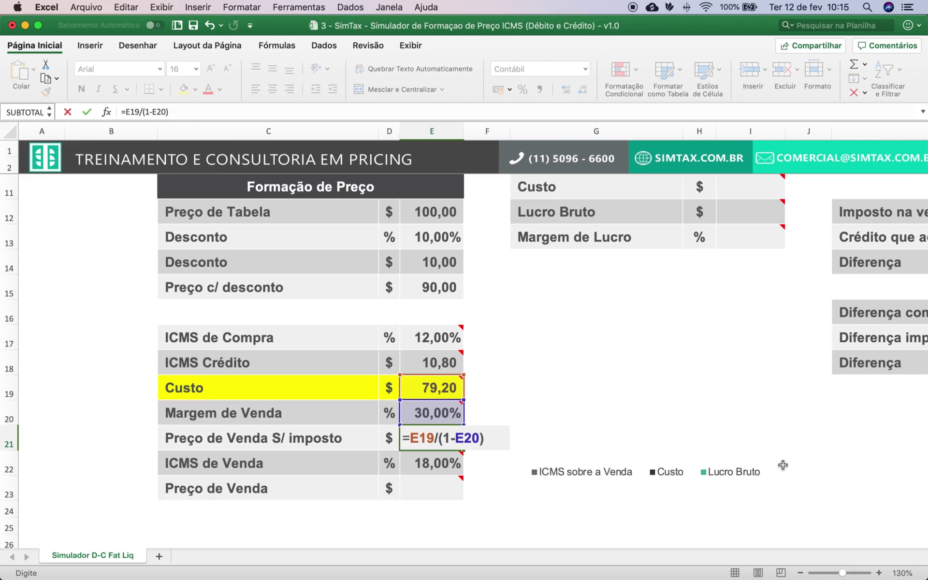
{"action": "key", "text": "Return"}
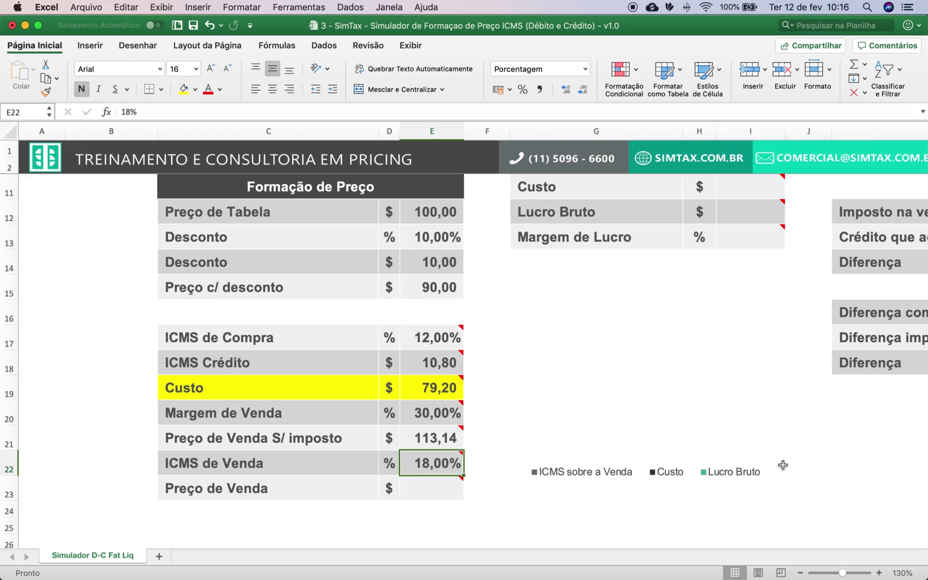
{"action": "key", "text": "Up"}
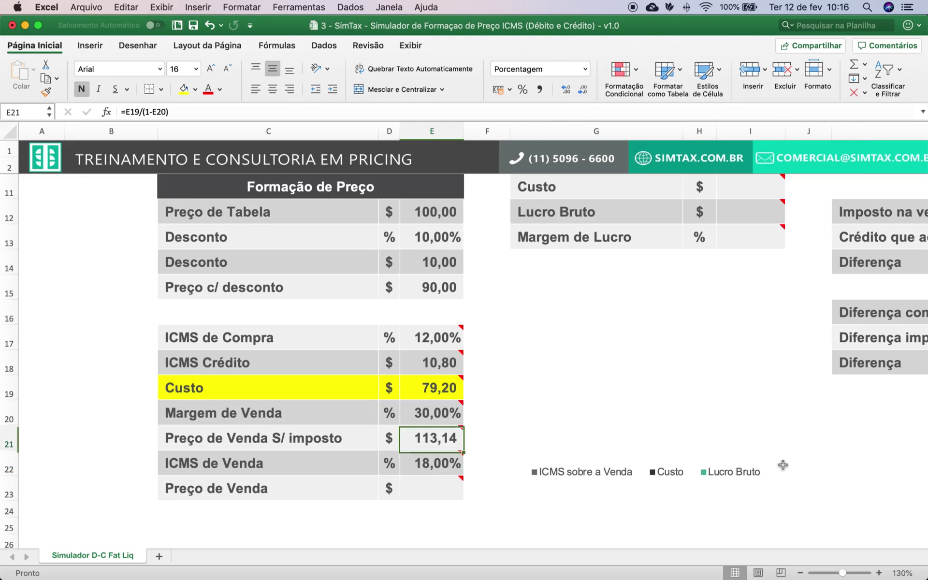
{"action": "key", "text": "Left"}
{"action": "key", "text": "Left"}
{"action": "key", "text": "Right"}
{"action": "key", "text": "Right"}
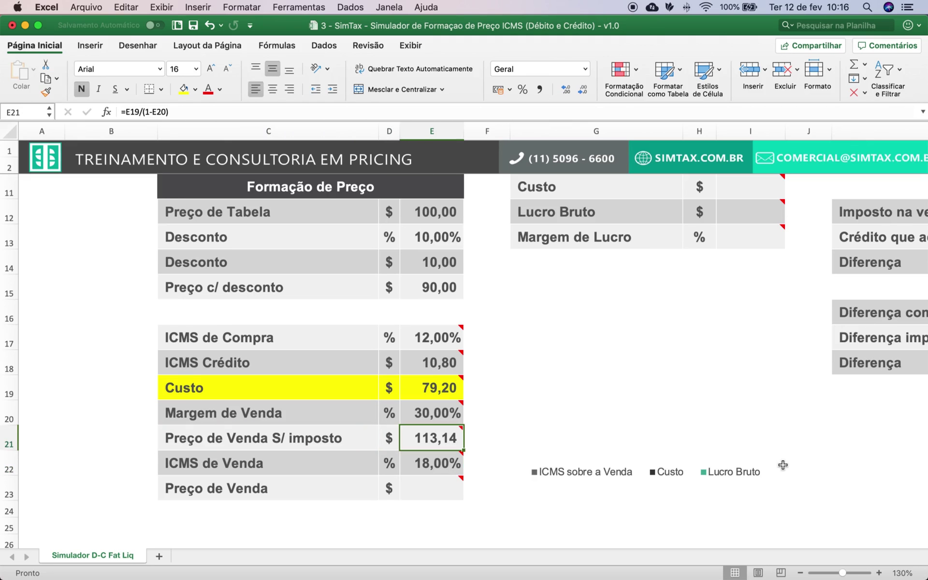
{"action": "key", "text": "Down"}
{"action": "key", "text": "Down"}
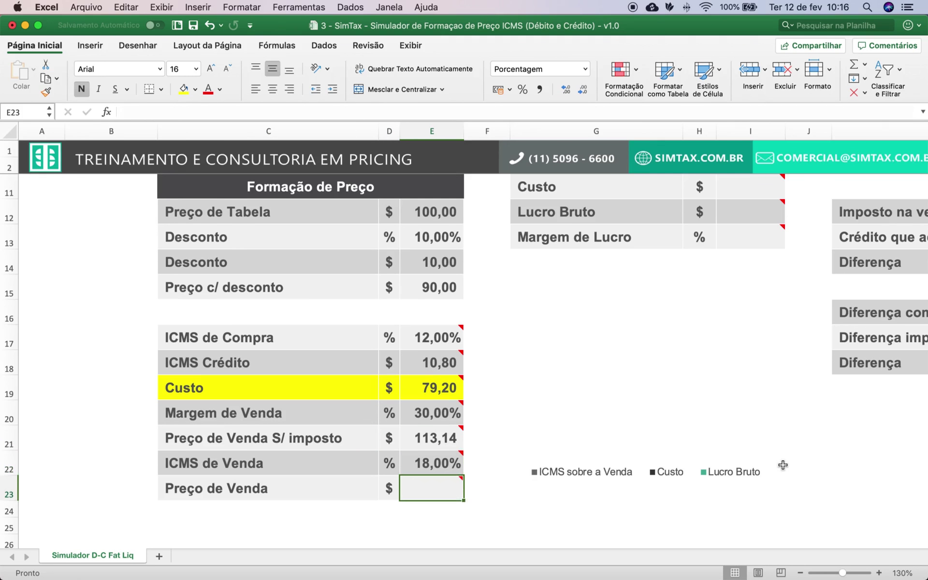
- Enter =E21/(1-E22) in E23, giving a final Preço de Venda of 137,98
{"action": "type", "text": "="}
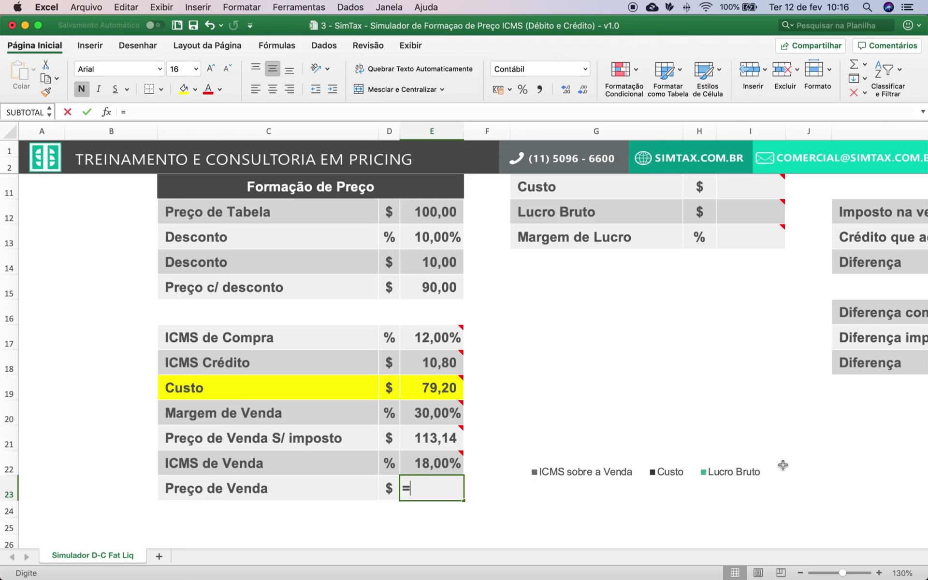
{"action": "key", "text": "Up"}
{"action": "key", "text": "Up"}
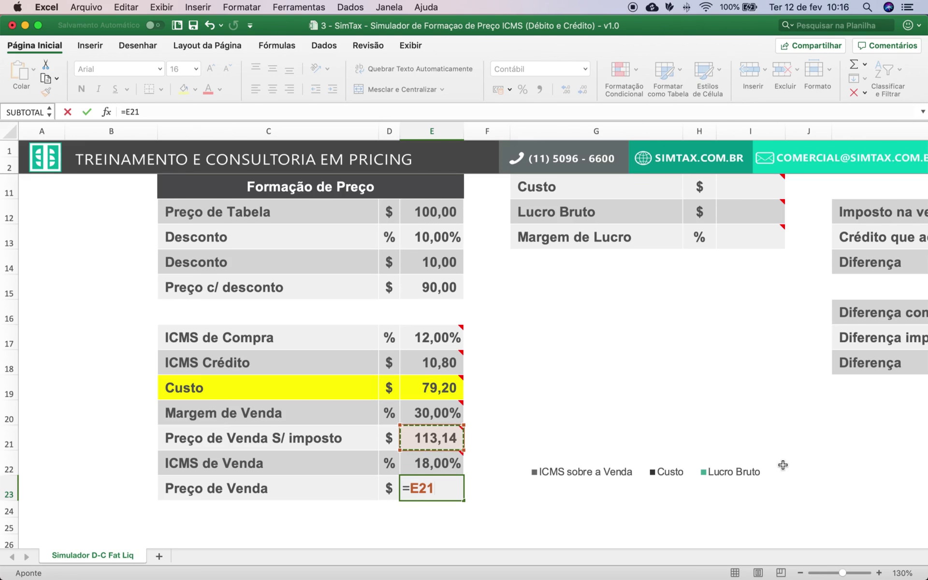
{"action": "type", "text": "/"}
{"action": "type", "text": "("}
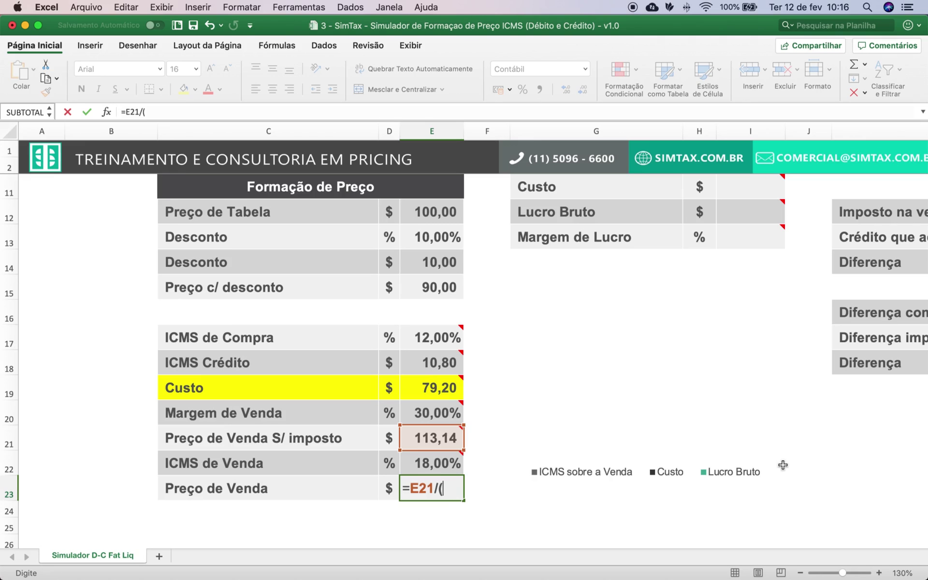
{"action": "type", "text": "1-"}
{"action": "key", "text": "Up"}
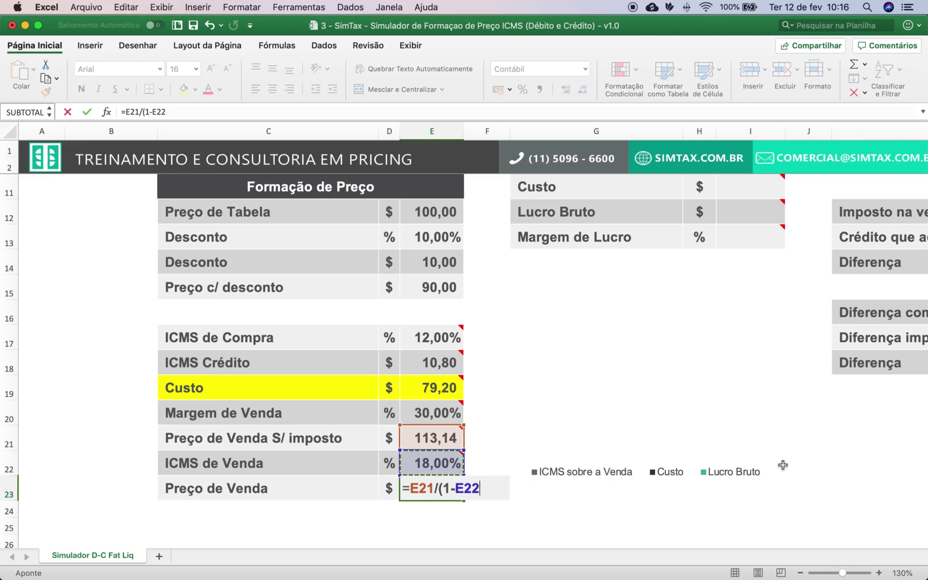
{"action": "type", "text": ")"}
{"action": "key", "text": "Return"}
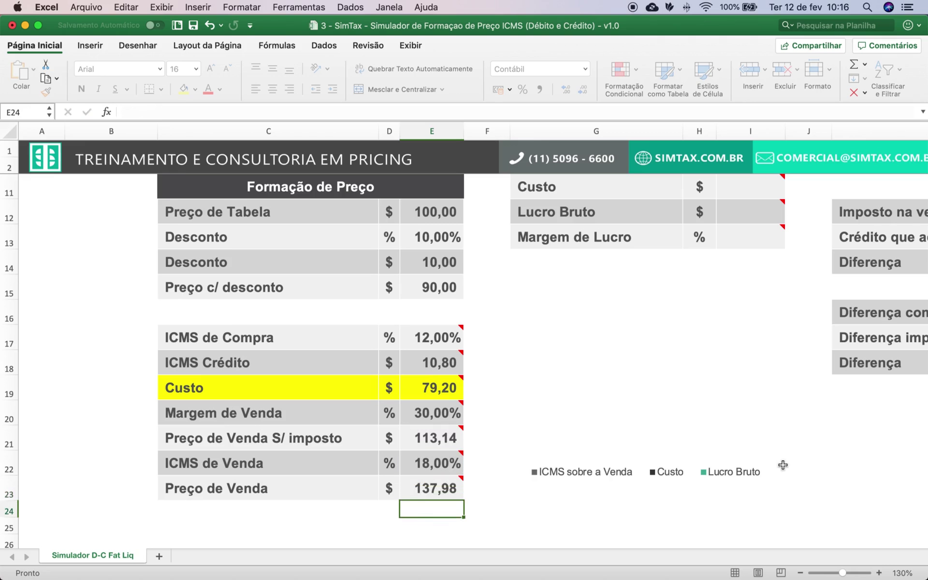
{"action": "left_click", "coordinate": [441, 492]}
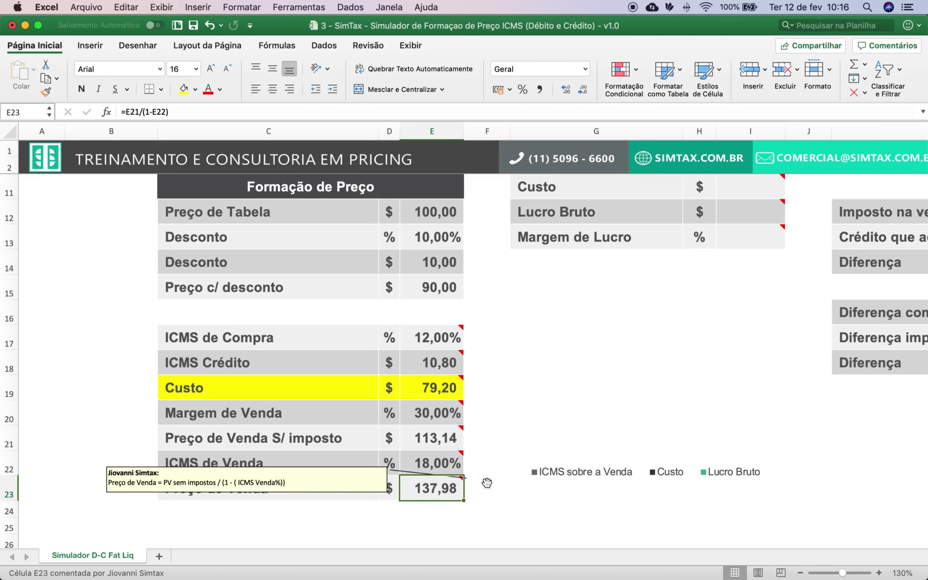
{"action": "scroll", "coordinate": [671, 416], "scroll_direction": "up", "scroll_amount": 3}
{"action": "scroll", "coordinate": [672, 416], "scroll_direction": "up", "scroll_amount": 3}
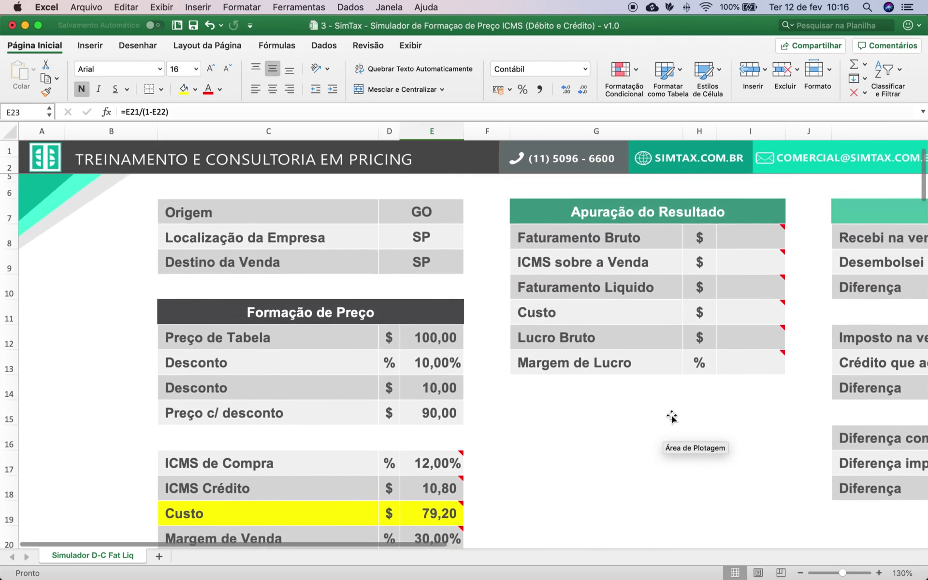
- Enter =E23 in I8 so Faturamento Bruto shows 137,98
{"action": "left_click", "coordinate": [759, 246]}
{"action": "type", "text": "="}
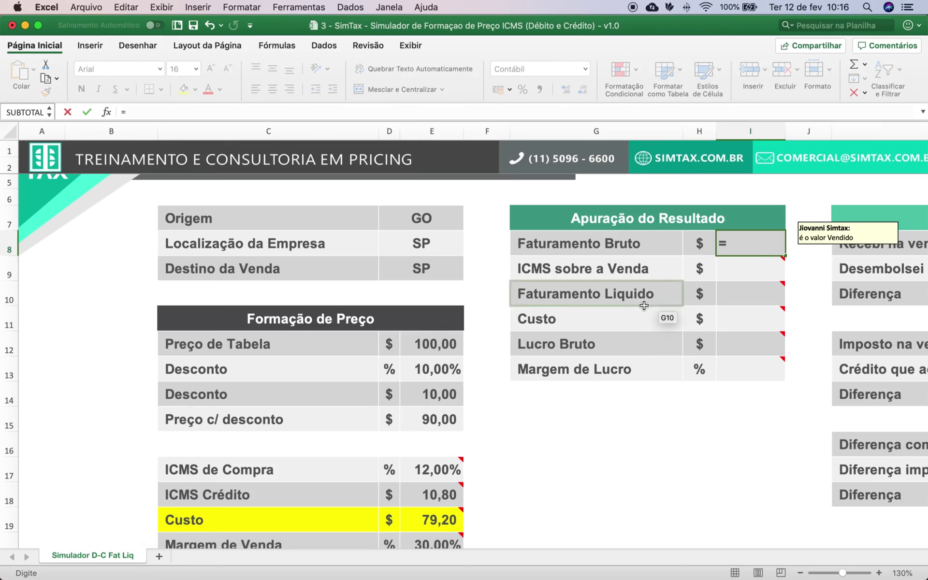
{"action": "scroll", "coordinate": [644, 305], "scroll_direction": "down", "scroll_amount": 2}
{"action": "scroll", "coordinate": [547, 384], "scroll_direction": "down", "scroll_amount": 3}
{"action": "left_click", "coordinate": [420, 488]}
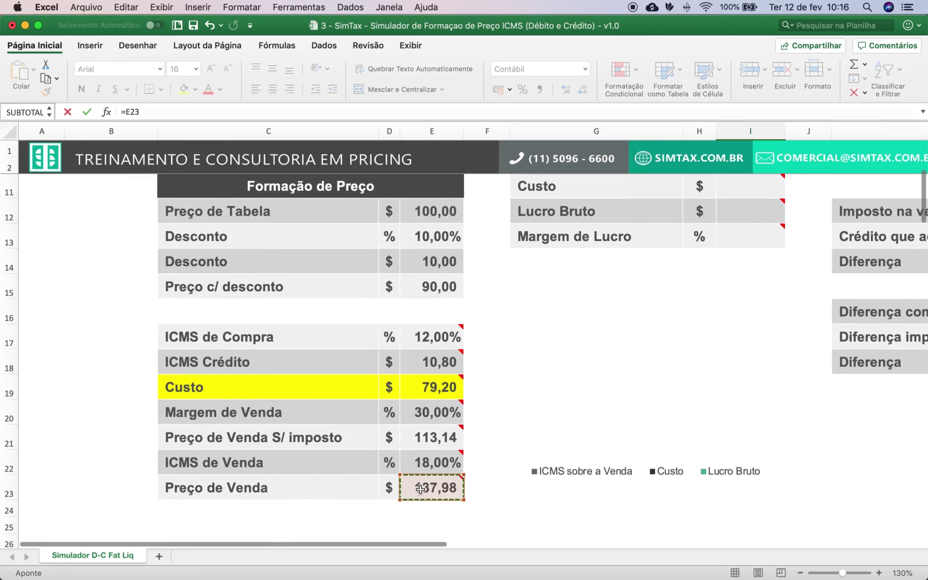
{"action": "key", "text": "Return"}
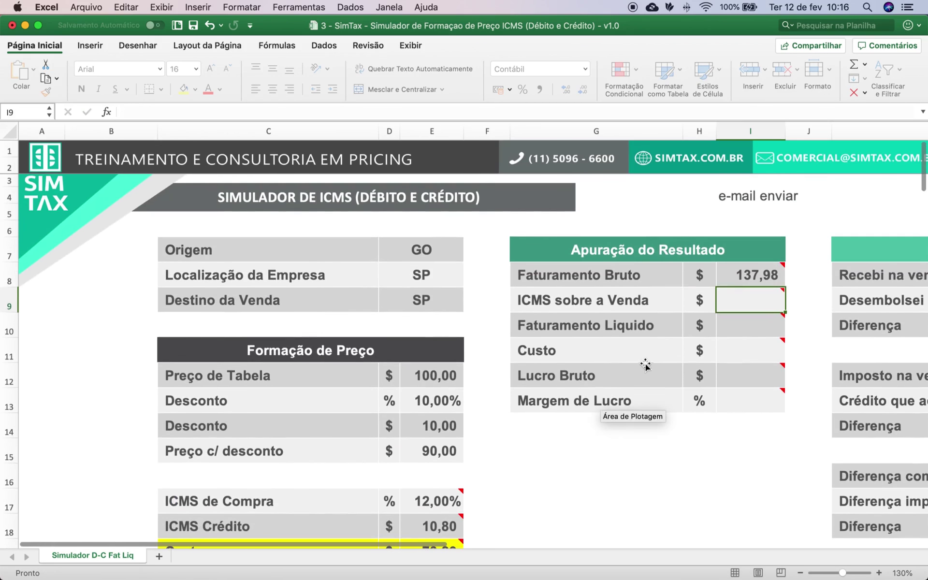
- Enter =I8*E22 in I9 so ICMS sobre a Venda shows 24,84
{"action": "type", "text": "="}
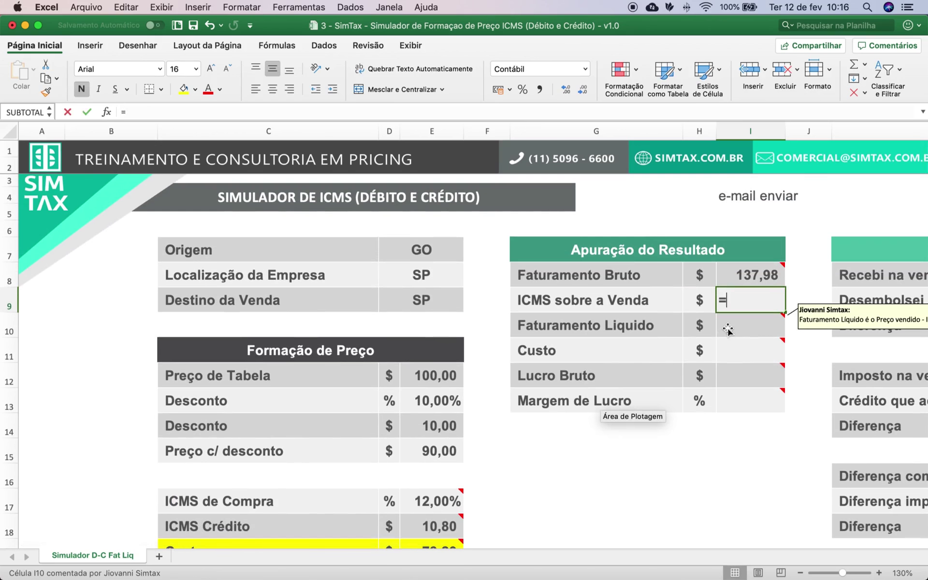
{"action": "key", "text": "Up"}
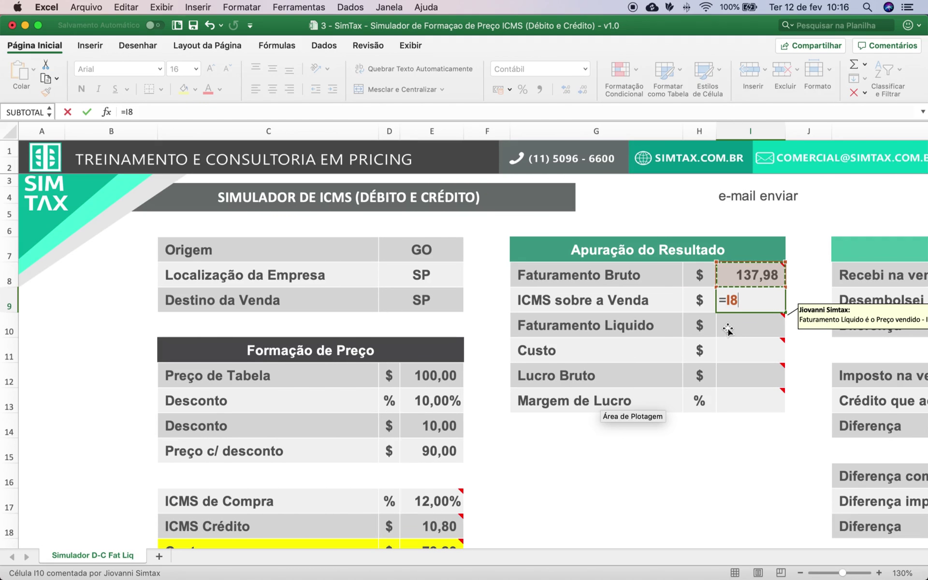
{"action": "type", "text": "*"}
{"action": "scroll", "coordinate": [560, 438], "scroll_direction": "down", "scroll_amount": 6}
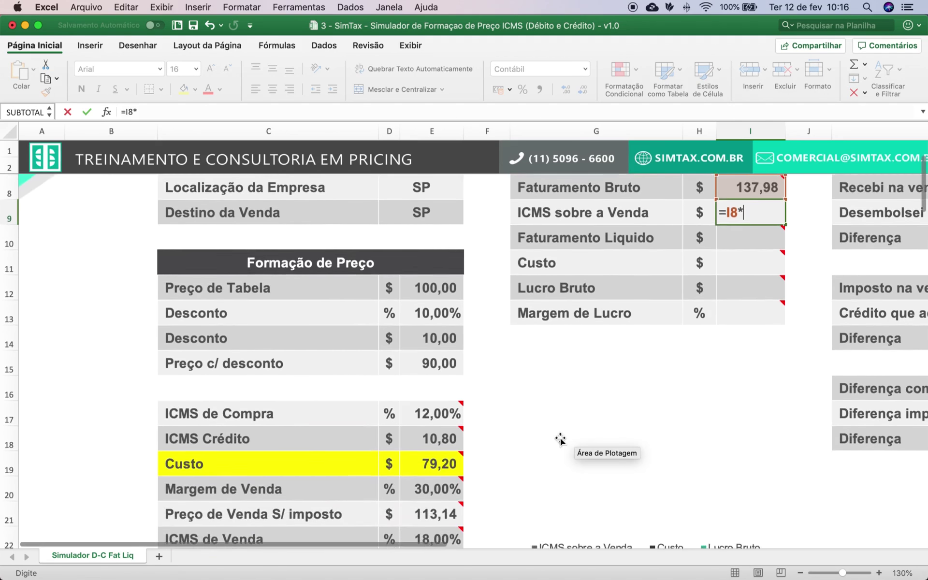
{"action": "left_click", "coordinate": [448, 516]}
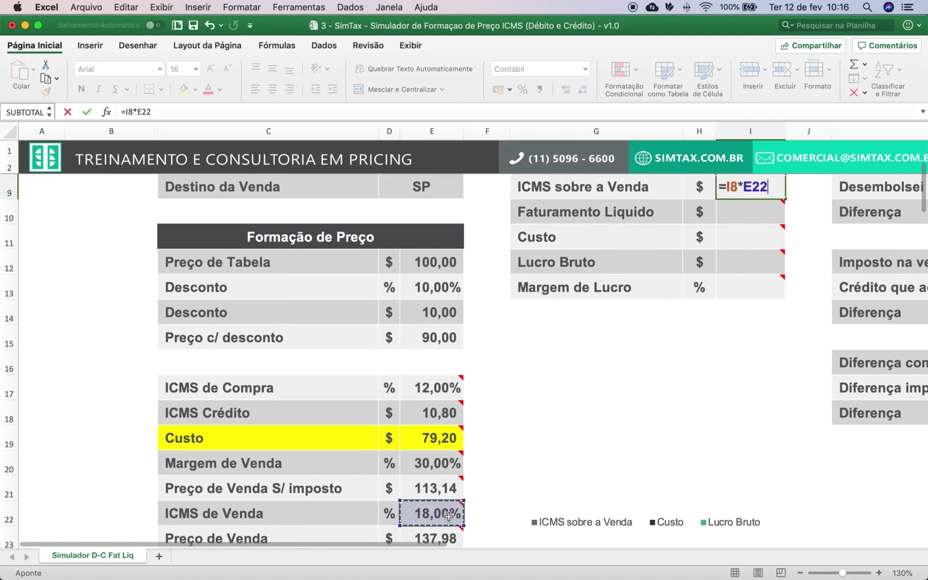
{"action": "key", "text": "Return"}
- Enter =I8-I9 in I10 so Faturamento Liquido shows 113,14
{"action": "scroll", "coordinate": [637, 488], "scroll_direction": "up", "scroll_amount": 3}
{"action": "scroll", "coordinate": [686, 423], "scroll_direction": "up", "scroll_amount": 3}
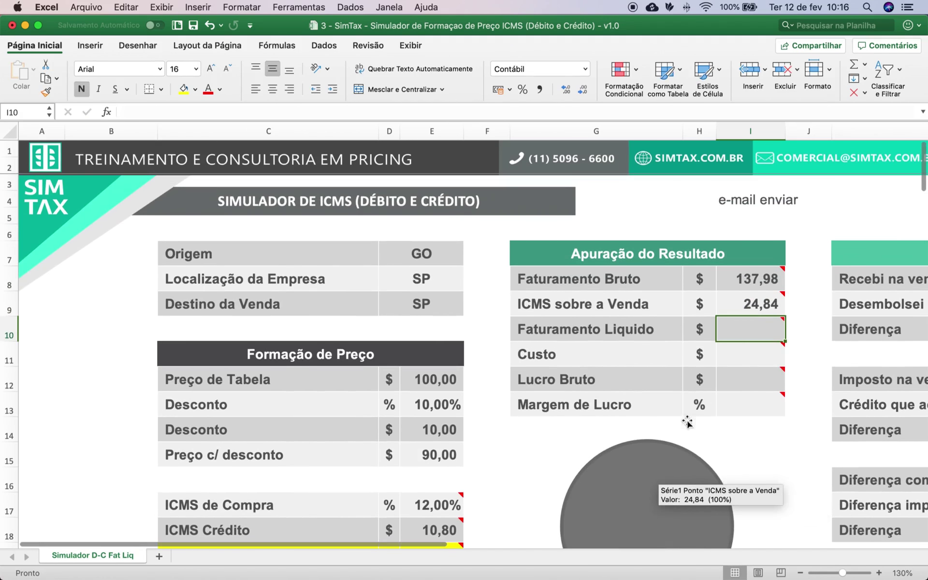
{"action": "left_click", "coordinate": [753, 288]}
{"action": "left_click", "coordinate": [751, 306]}
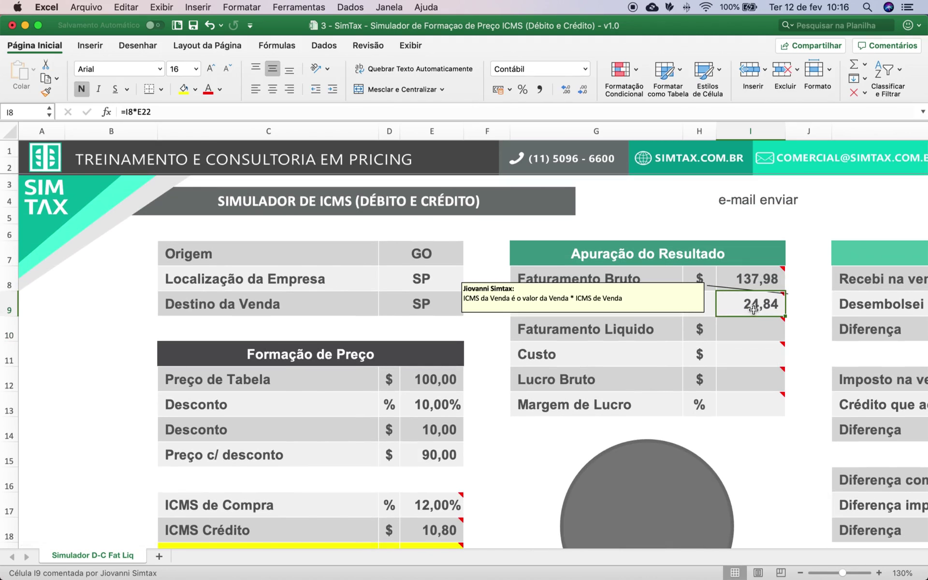
{"action": "left_click", "coordinate": [750, 326]}
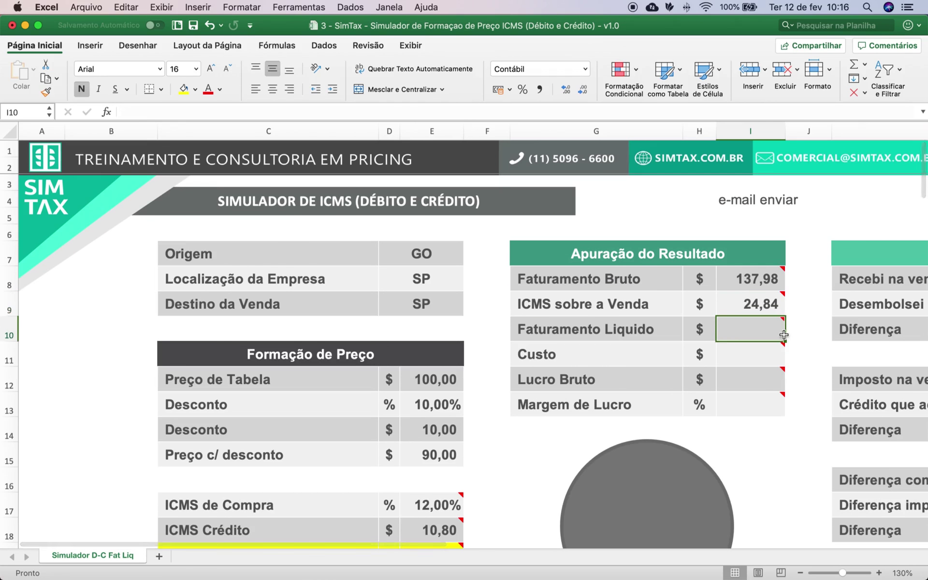
{"action": "type", "text": "="}
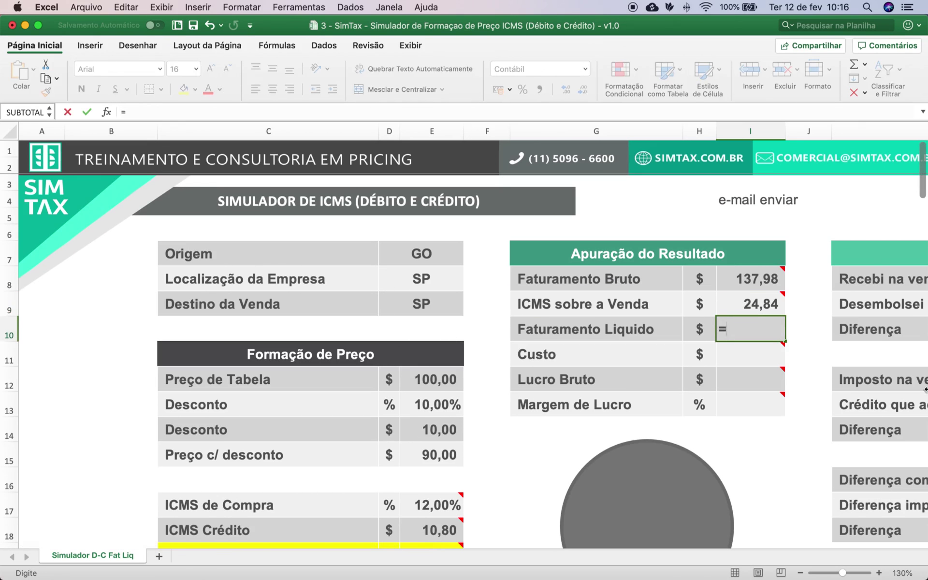
{"action": "key", "text": "Up"}
{"action": "key", "text": "Up"}
{"action": "type", "text": "-"}
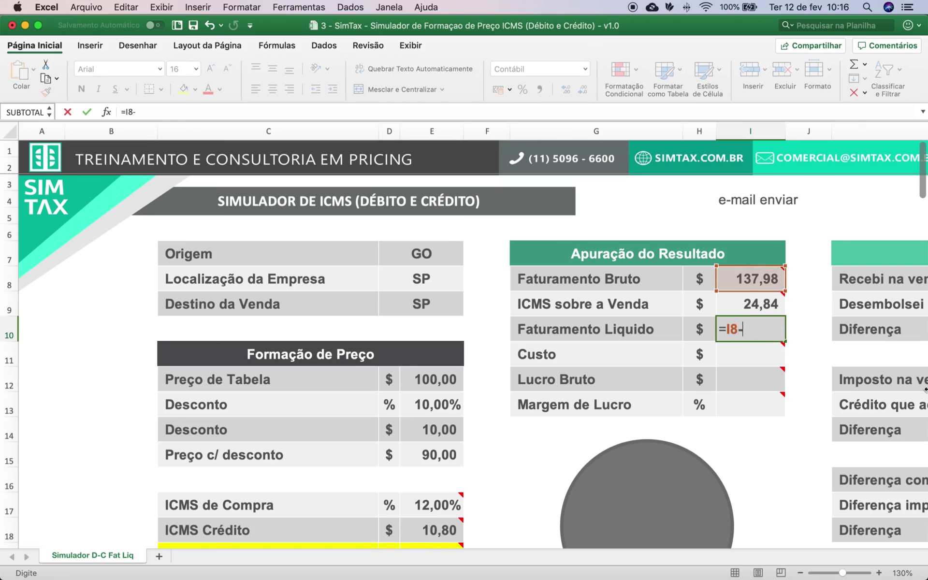
{"action": "key", "text": "Up"}
{"action": "key", "text": "Return"}
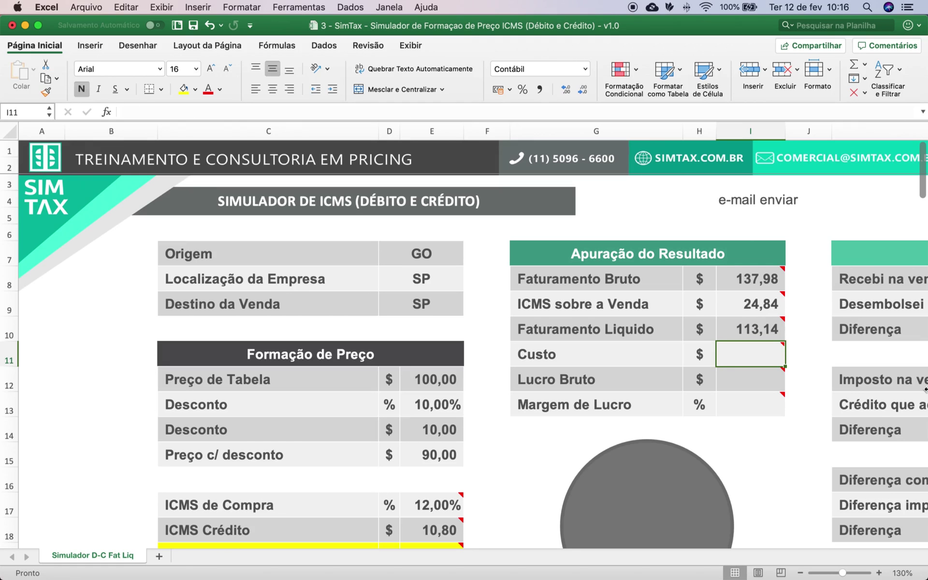
- Enter =E19 in I11 so the result table's Custo shows 79,20
{"action": "type", "text": "="}
{"action": "scroll", "coordinate": [532, 435], "scroll_direction": "down", "scroll_amount": 1}
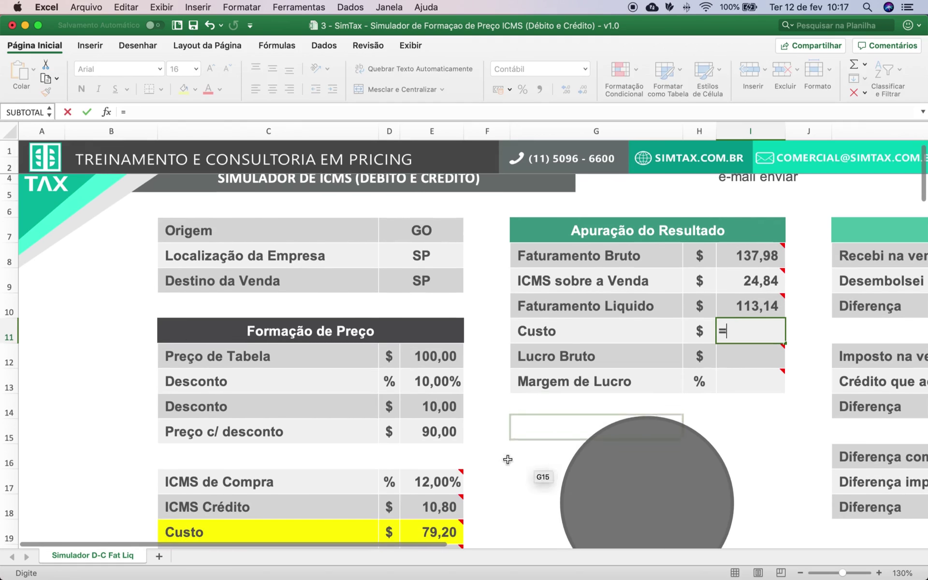
{"action": "left_click", "coordinate": [435, 532]}
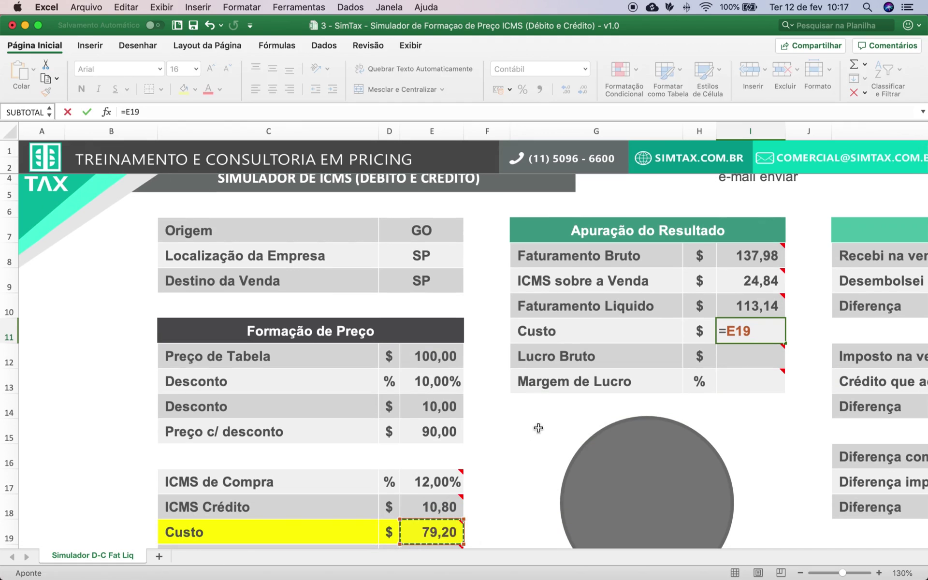
{"action": "key", "text": "Return"}
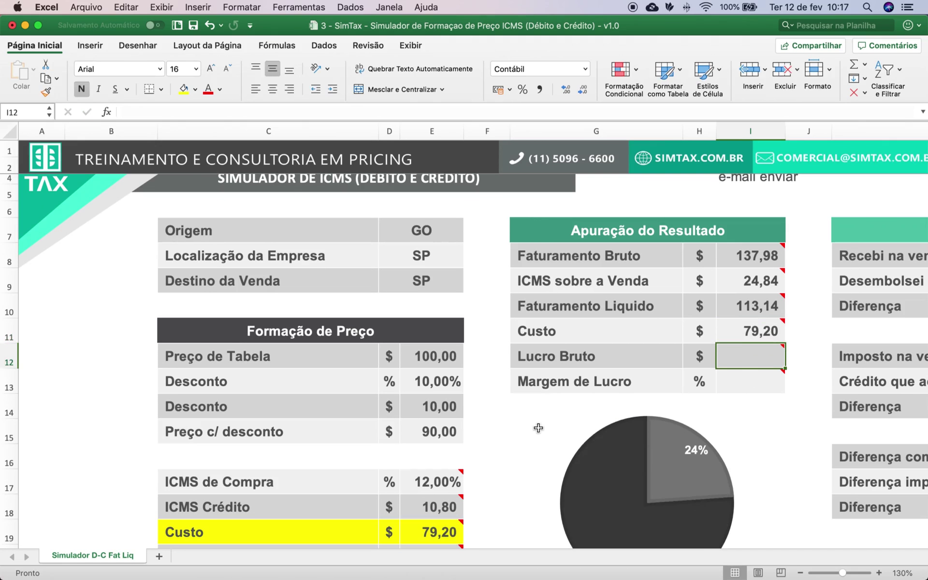
- Enter =I10-I11 in I12 so Lucro Bruto shows 33,94
{"action": "type", "text": "="}
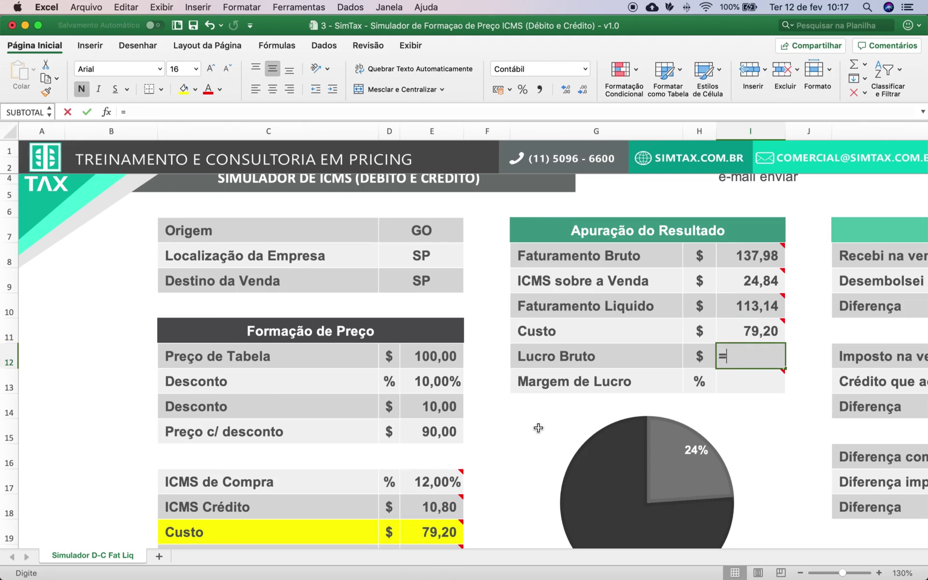
{"action": "key", "text": "Up"}
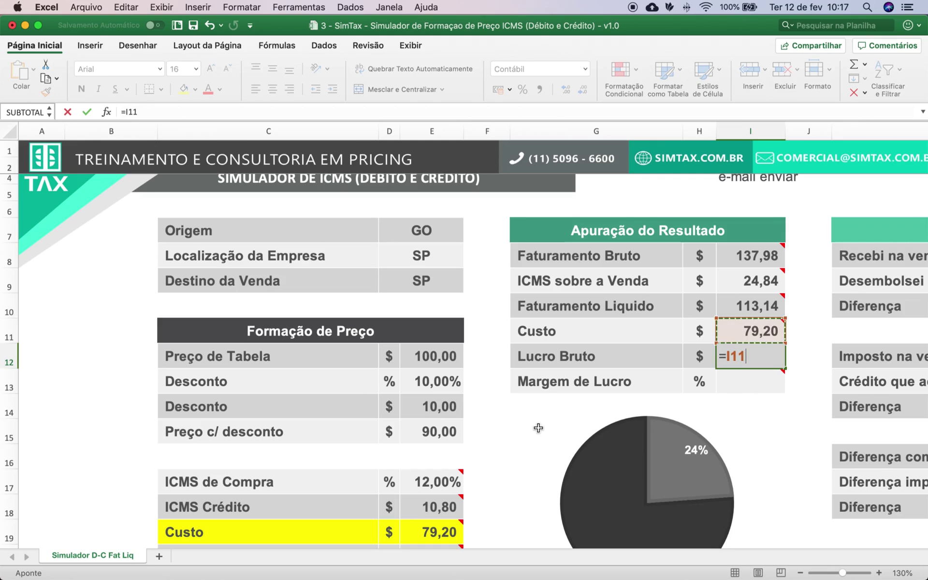
{"action": "key", "text": "Up"}
{"action": "type", "text": "-"}
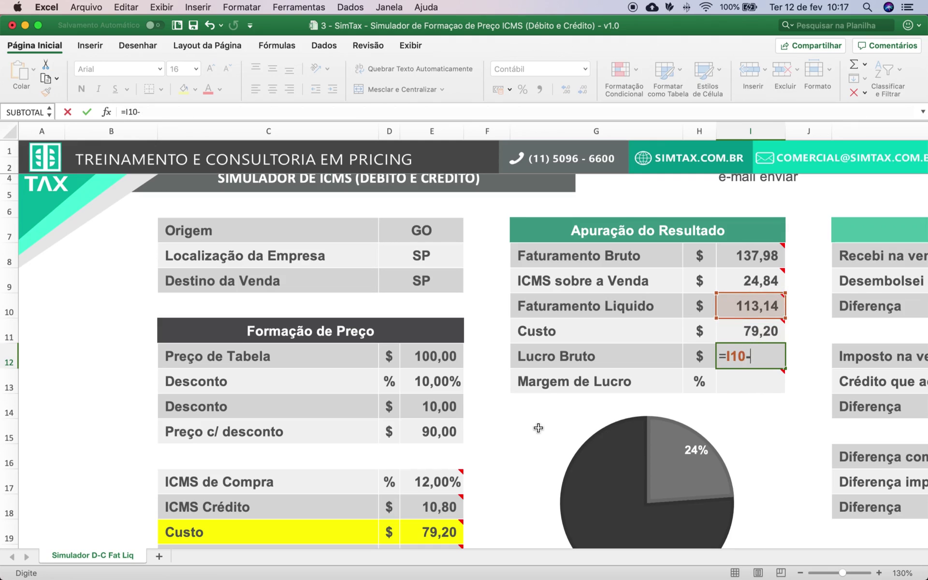
{"action": "key", "text": "Up"}
{"action": "key", "text": "Return"}
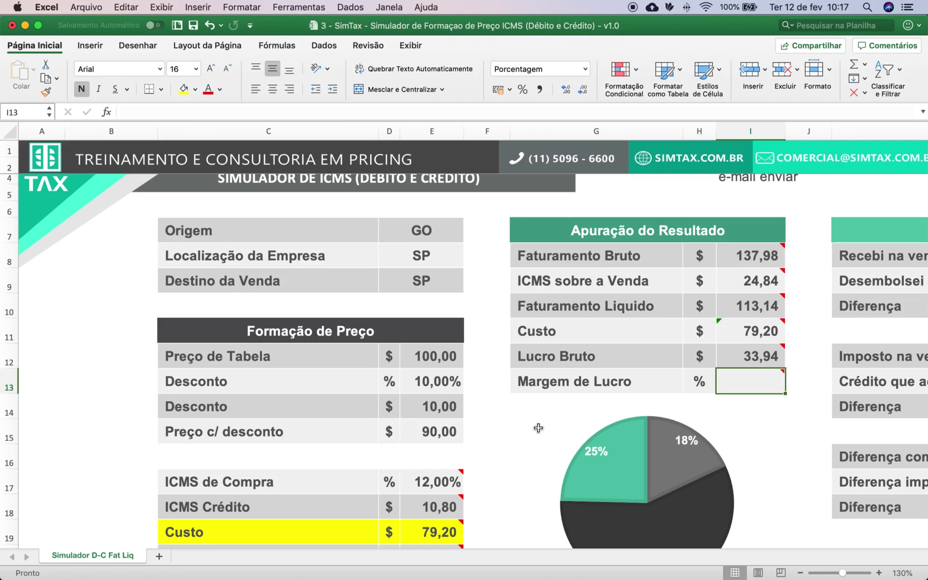
- Enter =I12/I10 in I13 so Margem de Lucro shows 30,00%
{"action": "type", "text": "="}
{"action": "key", "text": "Up"}
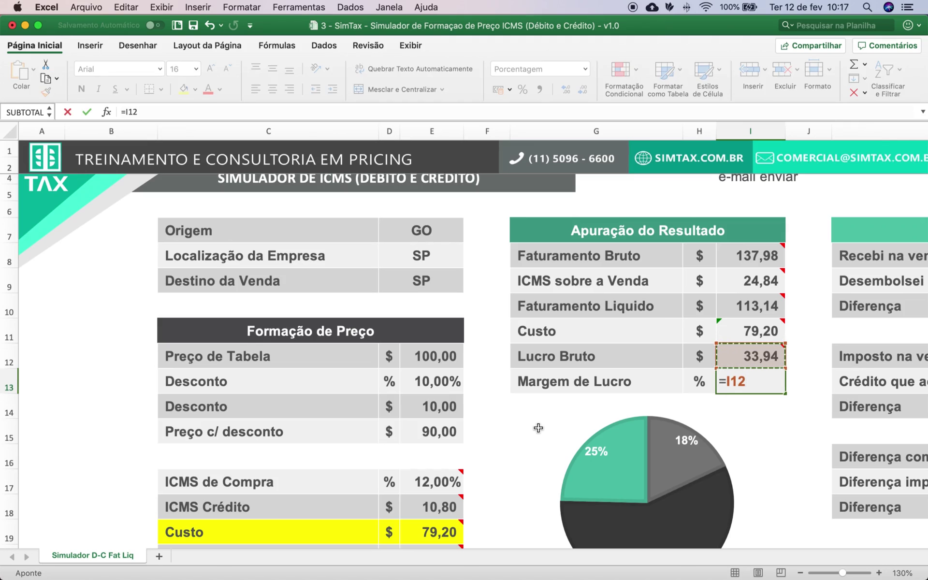
{"action": "type", "text": "/"}
{"action": "key", "text": "Up"}
{"action": "key", "text": "Up"}
{"action": "key", "text": "Up"}
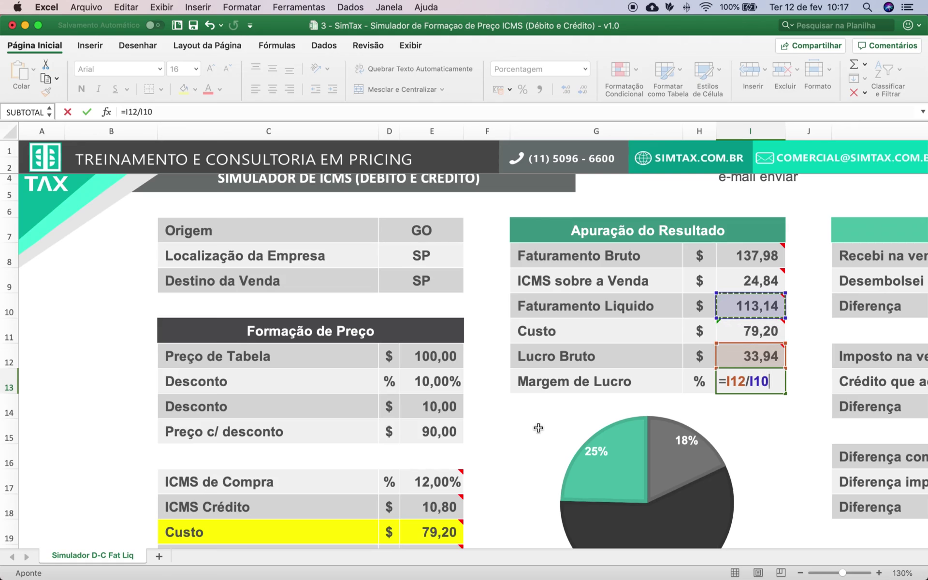
{"action": "key", "text": "Return"}
{"action": "scroll", "coordinate": [439, 419], "scroll_direction": "down", "scroll_amount": 2}
{"action": "scroll", "coordinate": [438, 419], "scroll_direction": "down", "scroll_amount": 3}
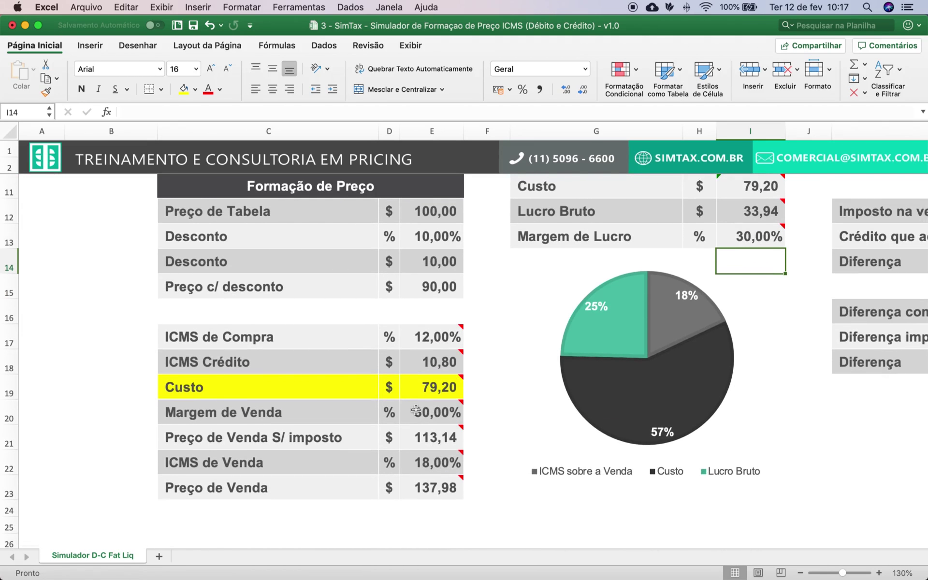
- Copy the C21:E21 row format onto the Custo row C19:E19 with Format Painter
{"action": "left_click", "coordinate": [417, 410]}
{"action": "mouse_move", "coordinate": [431, 412]}
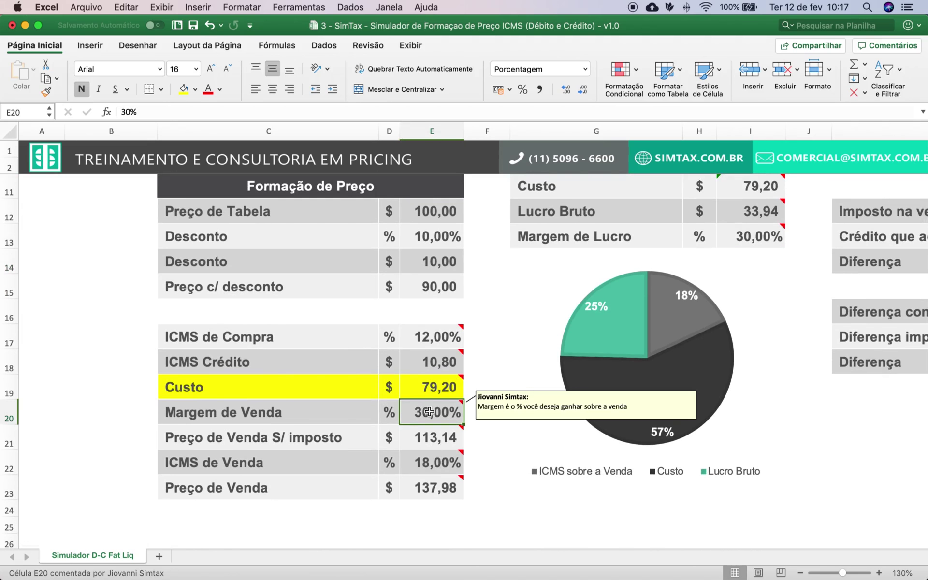
{"action": "left_click_drag", "start_coordinate": [356, 438], "coordinate": [411, 434]}
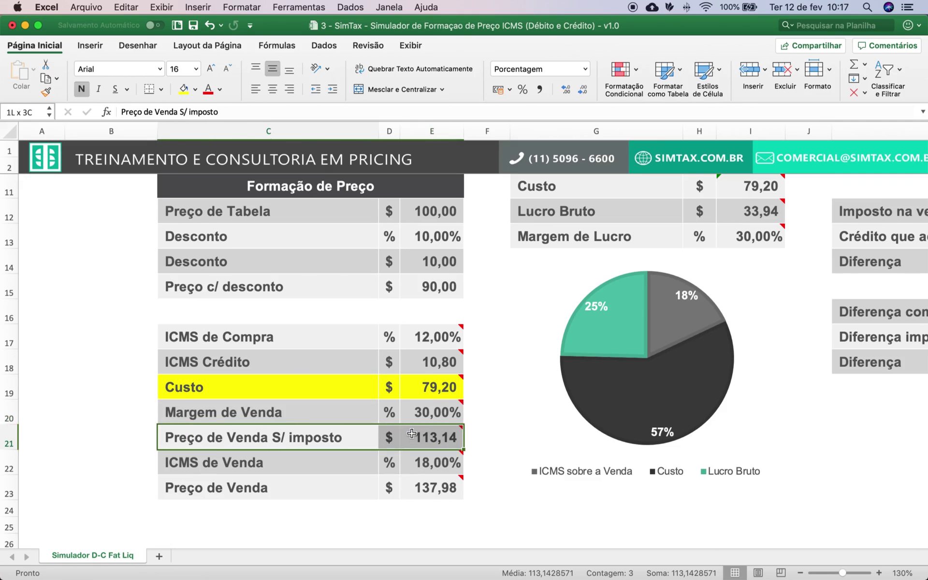
{"action": "left_click", "coordinate": [44, 93]}
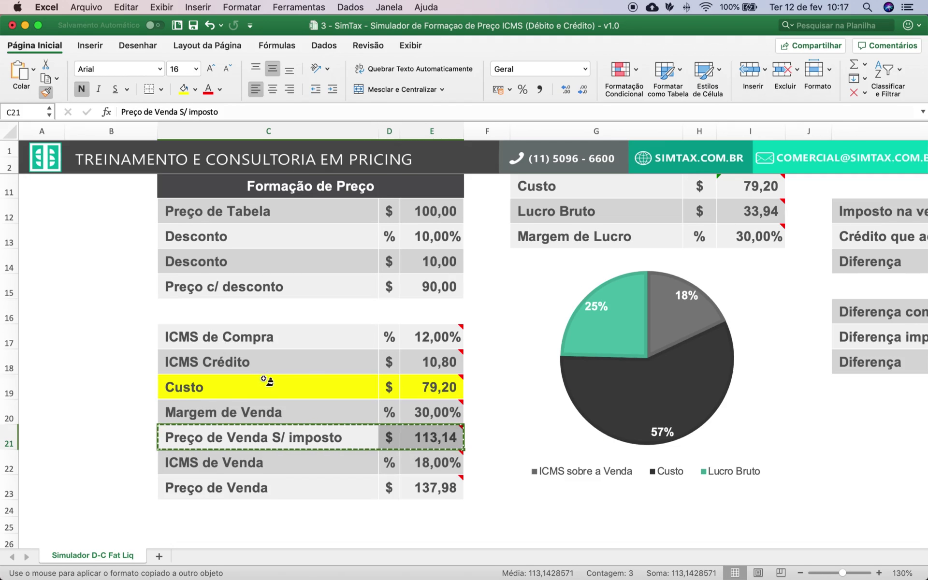
{"action": "left_click_drag", "start_coordinate": [265, 387], "coordinate": [449, 388]}
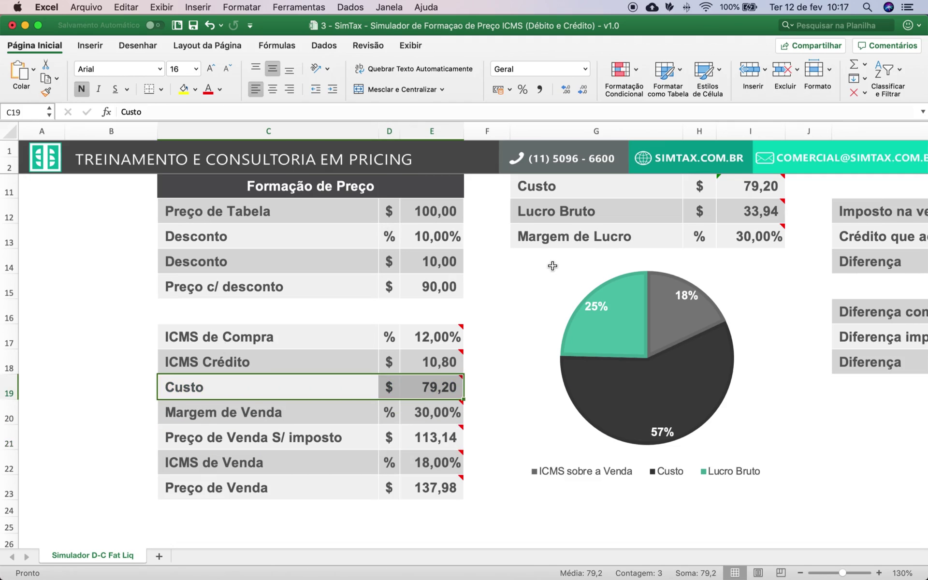
{"action": "scroll", "coordinate": [577, 268], "scroll_direction": "up", "scroll_amount": 2}
{"action": "scroll", "coordinate": [583, 285], "scroll_direction": "up", "scroll_amount": 2}
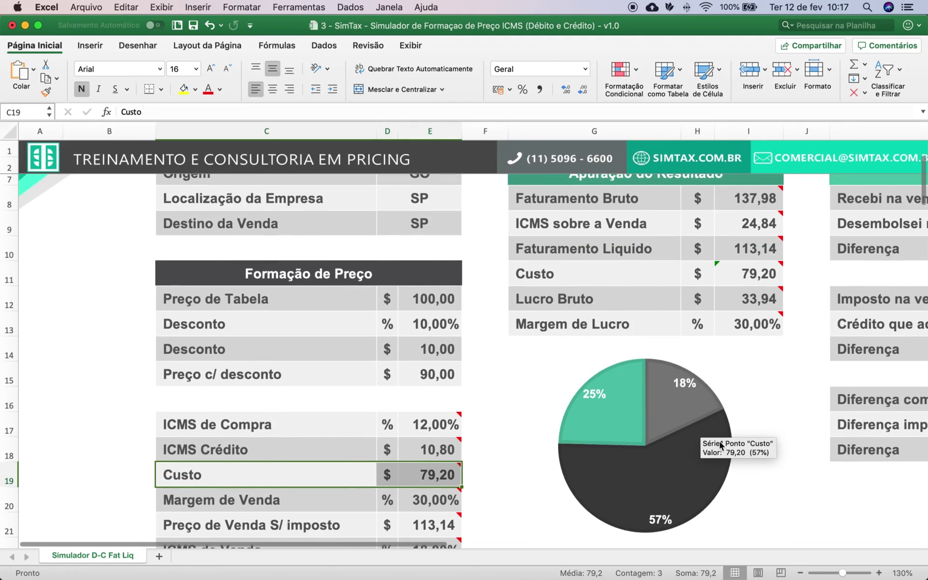
{"action": "mouse_move", "coordinate": [591, 388]}
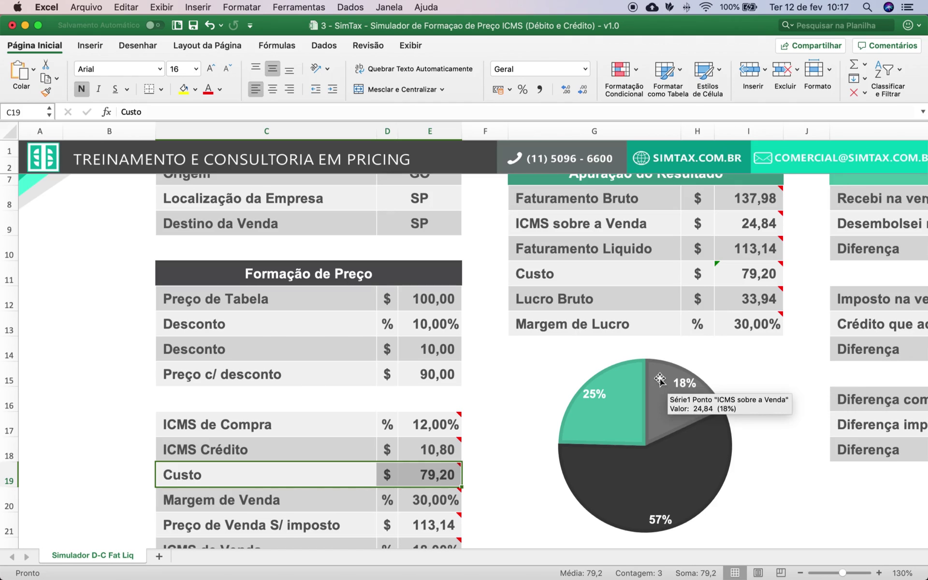
{"action": "mouse_move", "coordinate": [605, 312]}
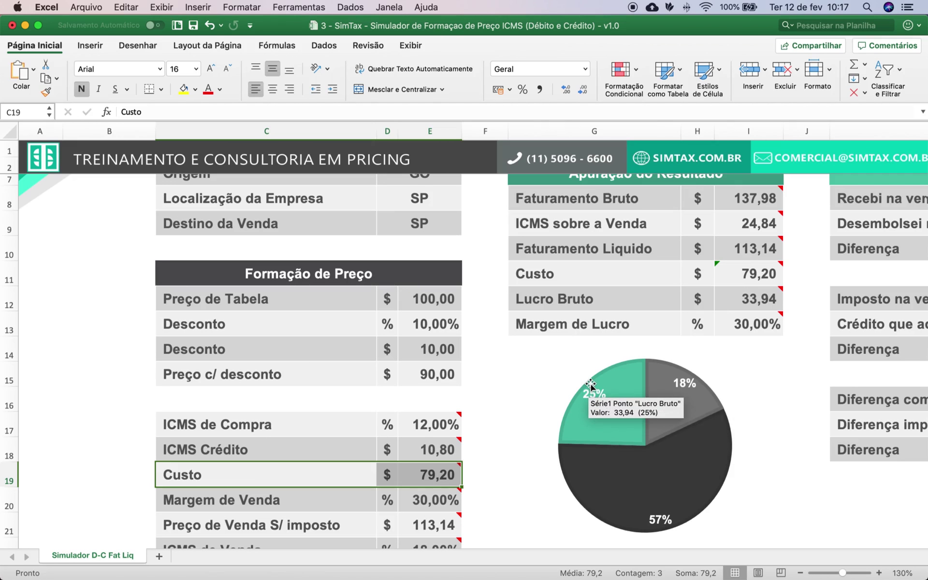
{"action": "scroll", "coordinate": [739, 287], "scroll_direction": "up", "scroll_amount": 2}
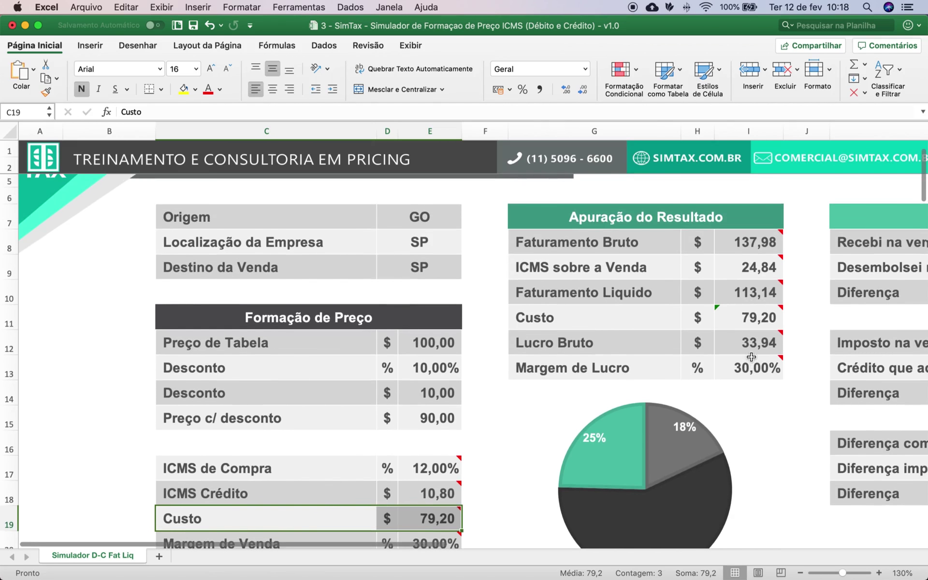
{"action": "left_click", "coordinate": [756, 370]}
{"action": "mouse_move", "coordinate": [749, 291]}
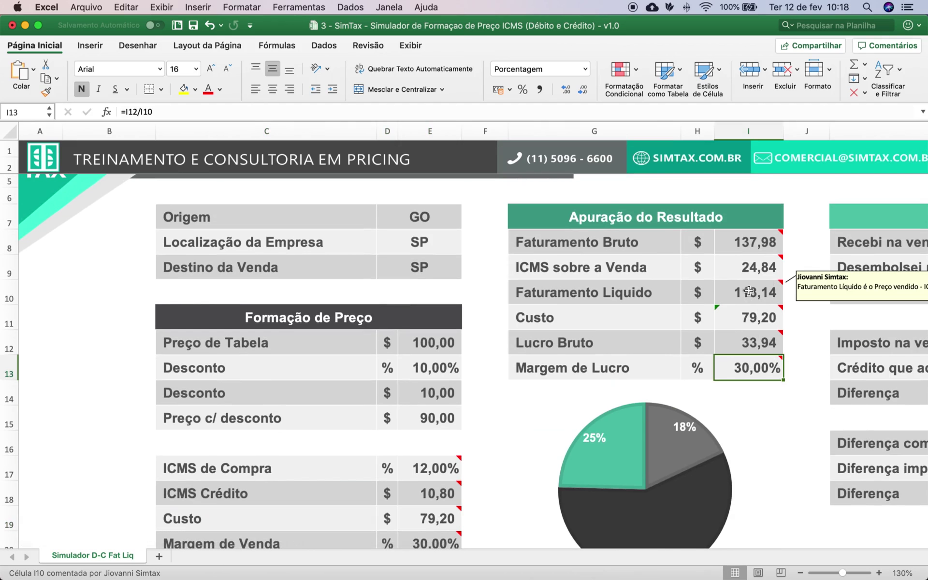
{"action": "key", "text": "Up"}
{"action": "key", "text": "Up"}
{"action": "key", "text": "Up"}
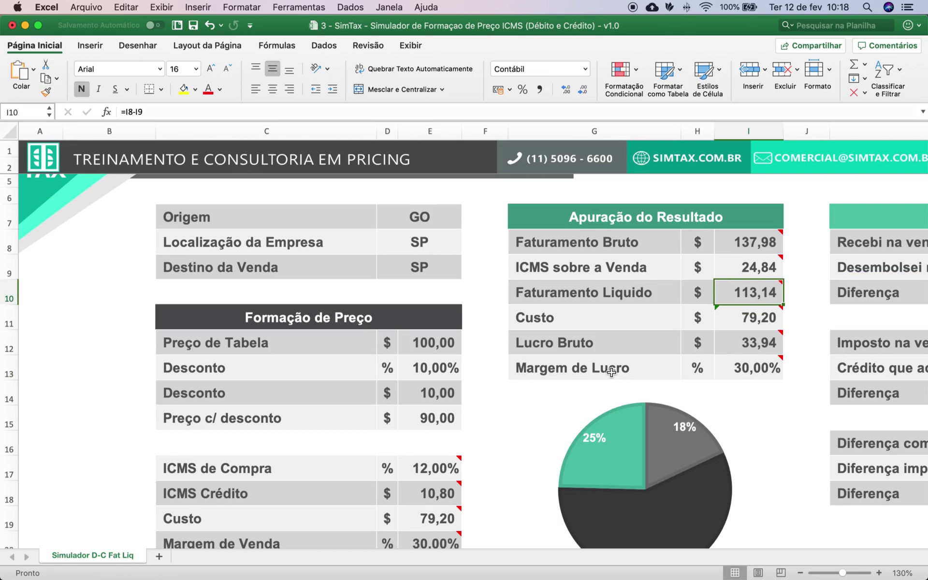
{"action": "left_click", "coordinate": [755, 360]}
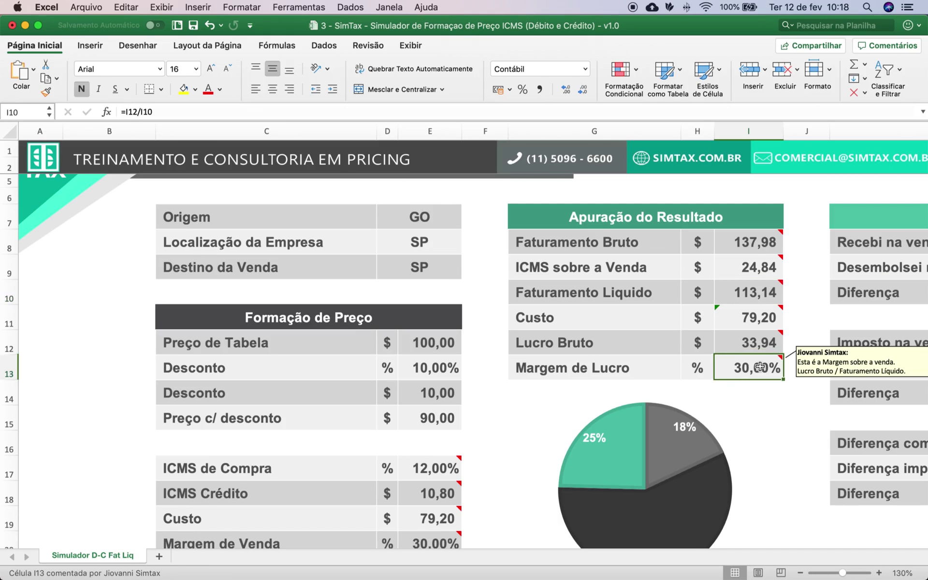
{"action": "left_click", "coordinate": [764, 294]}
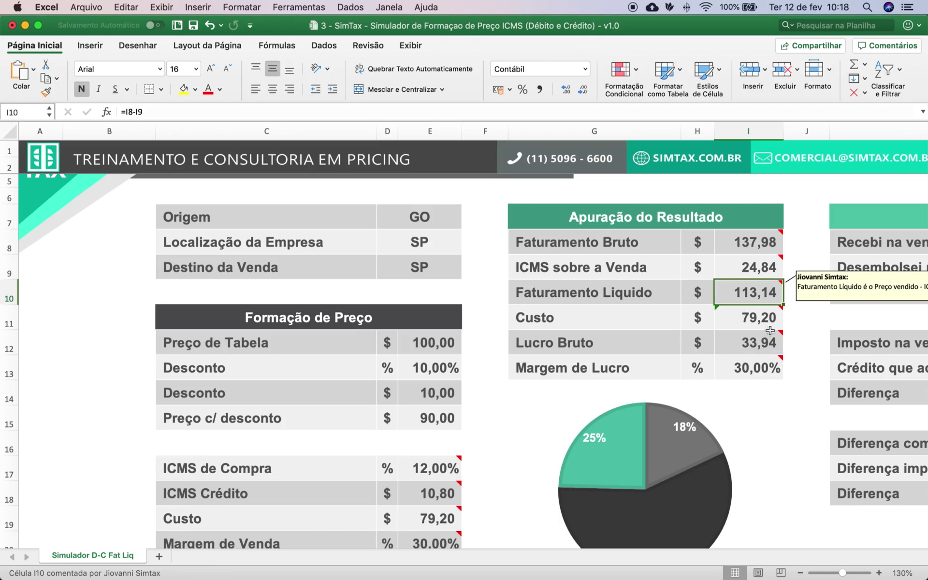
{"action": "left_click", "coordinate": [765, 369]}
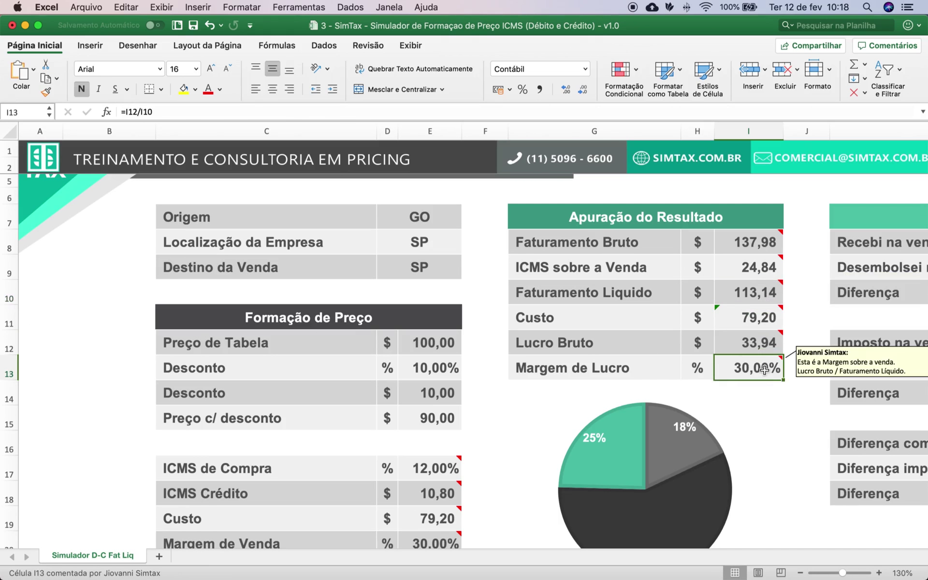
{"action": "left_click", "coordinate": [761, 239]}
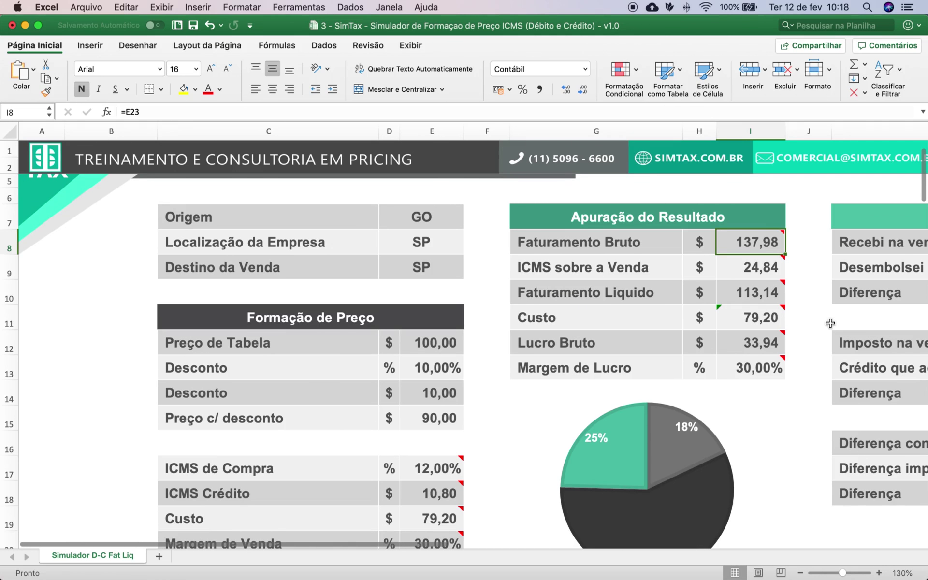
- Link Recebi na venda in M8 to the Faturamento Bruto value, showing 137,98
{"action": "scroll", "coordinate": [830, 323], "scroll_direction": "right", "scroll_amount": 2}
{"action": "scroll", "coordinate": [830, 323], "scroll_direction": "right", "scroll_amount": 5}
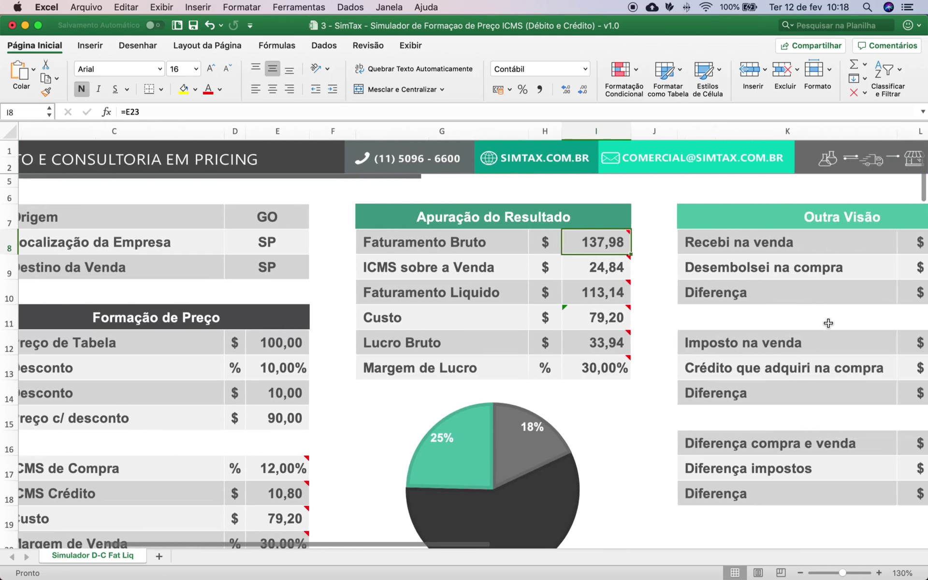
{"action": "scroll", "coordinate": [827, 322], "scroll_direction": "right", "scroll_amount": 5}
{"action": "scroll", "coordinate": [822, 290], "scroll_direction": "right", "scroll_amount": 1}
{"action": "scroll", "coordinate": [814, 242], "scroll_direction": "left", "scroll_amount": 1}
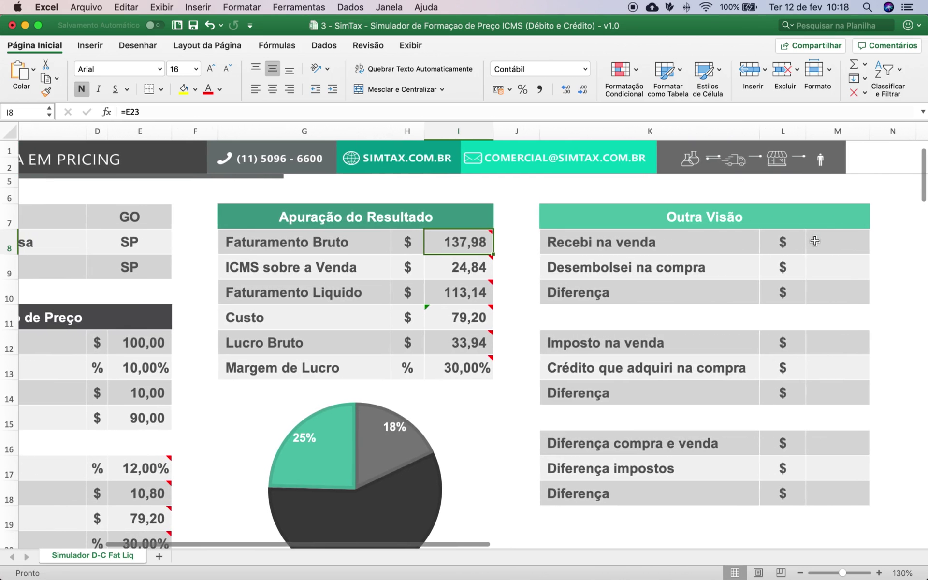
{"action": "left_click", "coordinate": [850, 246]}
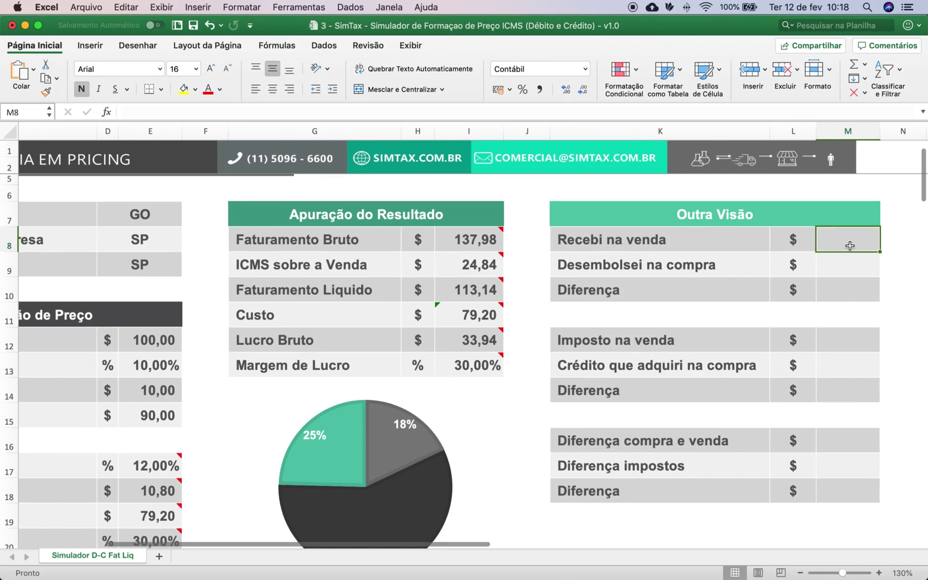
{"action": "type", "text": "="}
{"action": "scroll", "coordinate": [850, 246], "scroll_direction": "down", "scroll_amount": 1}
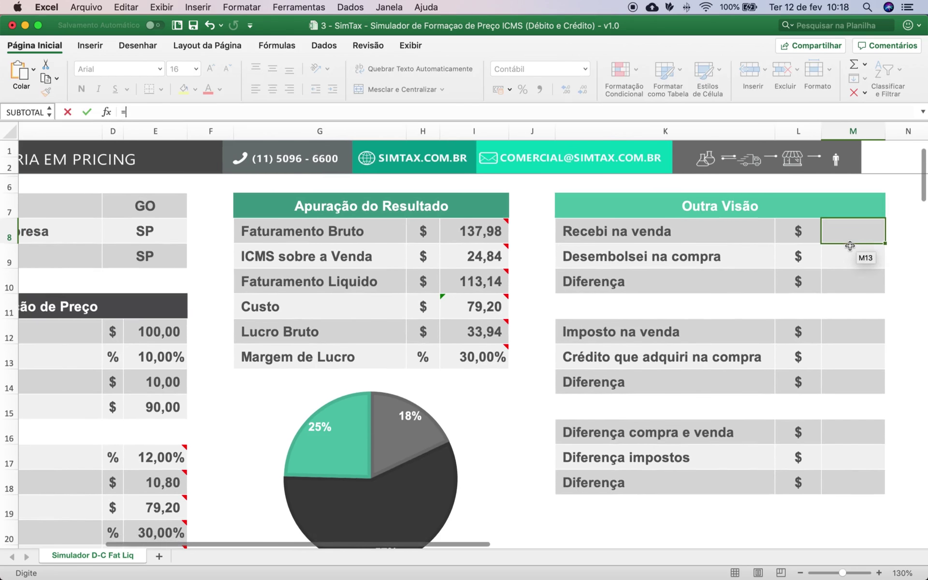
{"action": "scroll", "coordinate": [850, 245], "scroll_direction": "down", "scroll_amount": 1}
{"action": "left_click", "coordinate": [844, 224]}
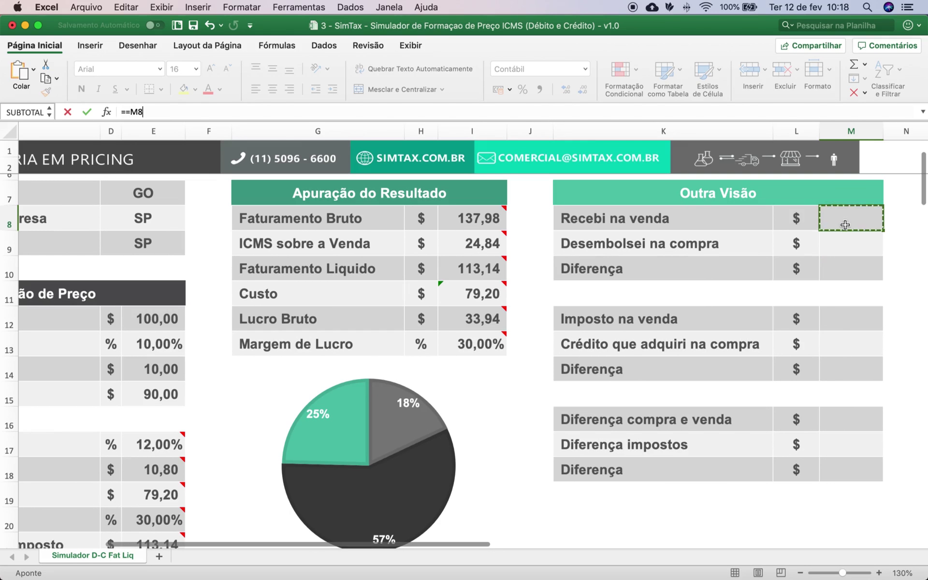
{"action": "key", "text": "Escape"}
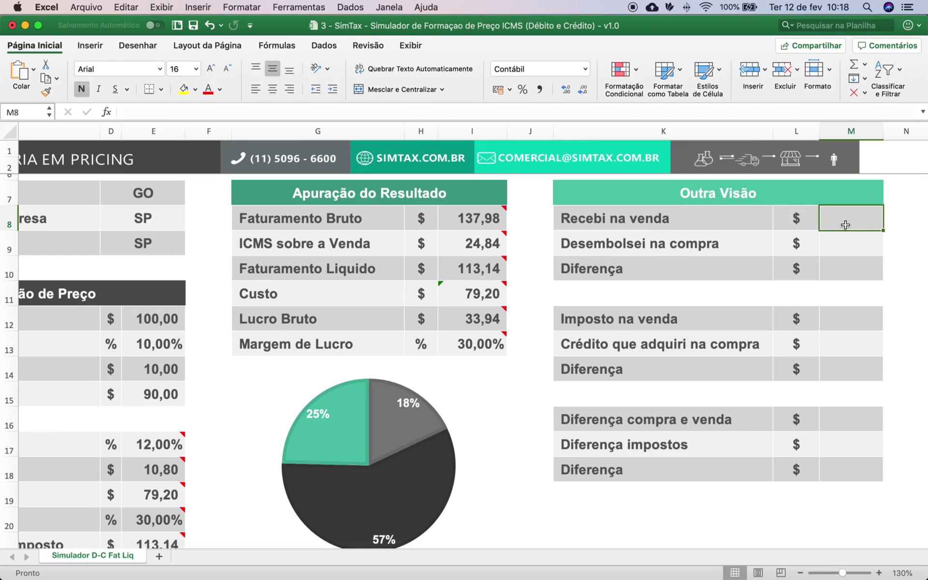
{"action": "type", "text": "="}
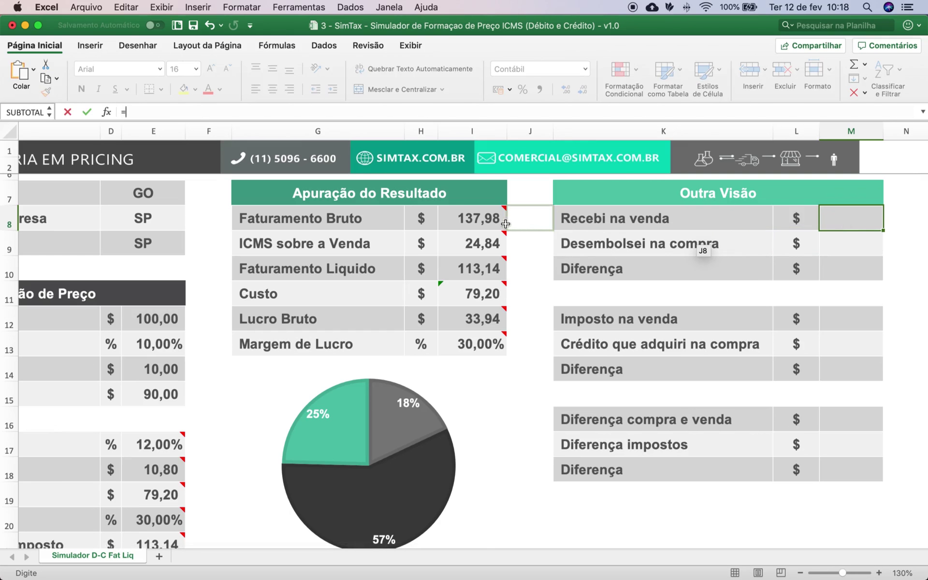
{"action": "left_click", "coordinate": [486, 222]}
{"action": "key", "text": "Return"}
- Set Desembolsei na compra in M9 to =E15, giving 90,00
{"action": "scroll", "coordinate": [486, 222], "scroll_direction": "right", "scroll_amount": 1}
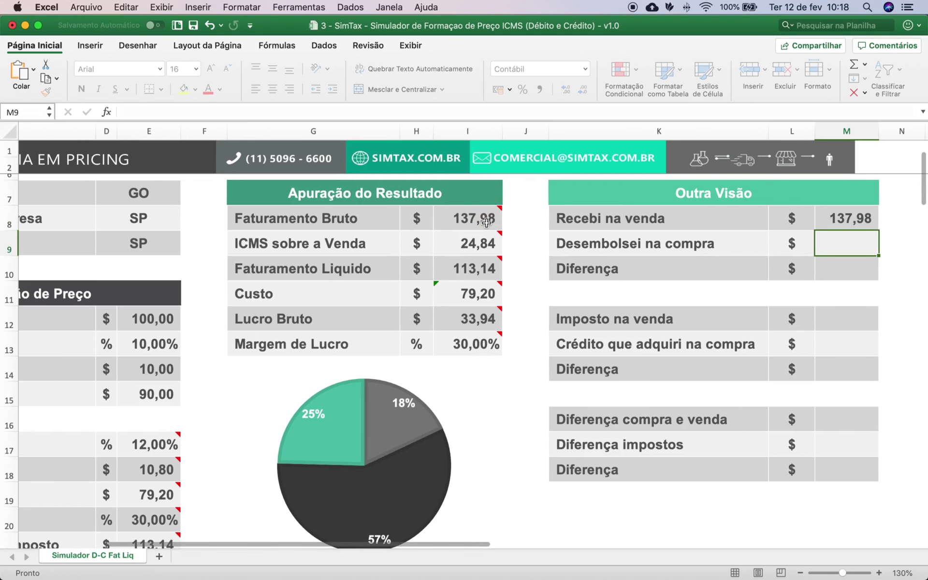
{"action": "type", "text": "="}
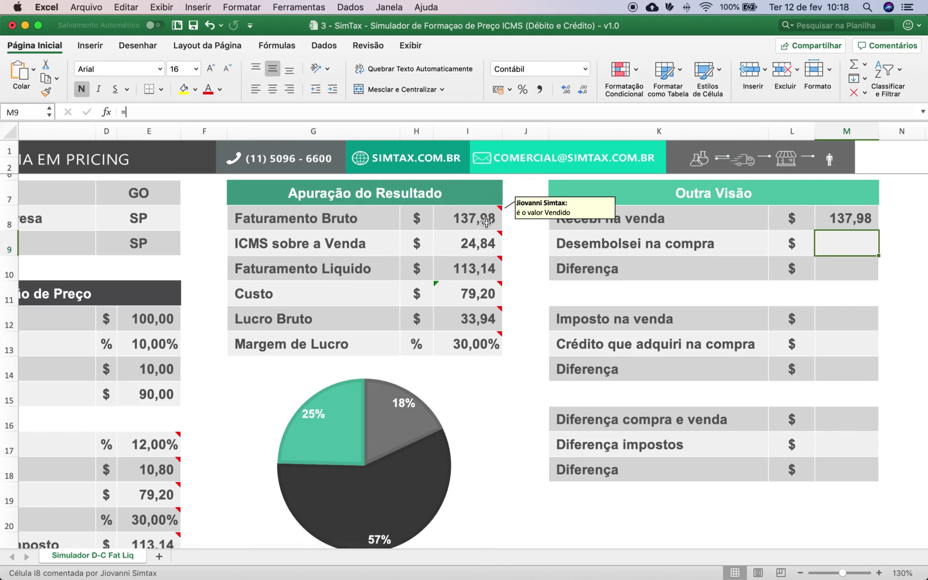
{"action": "left_click", "coordinate": [166, 392]}
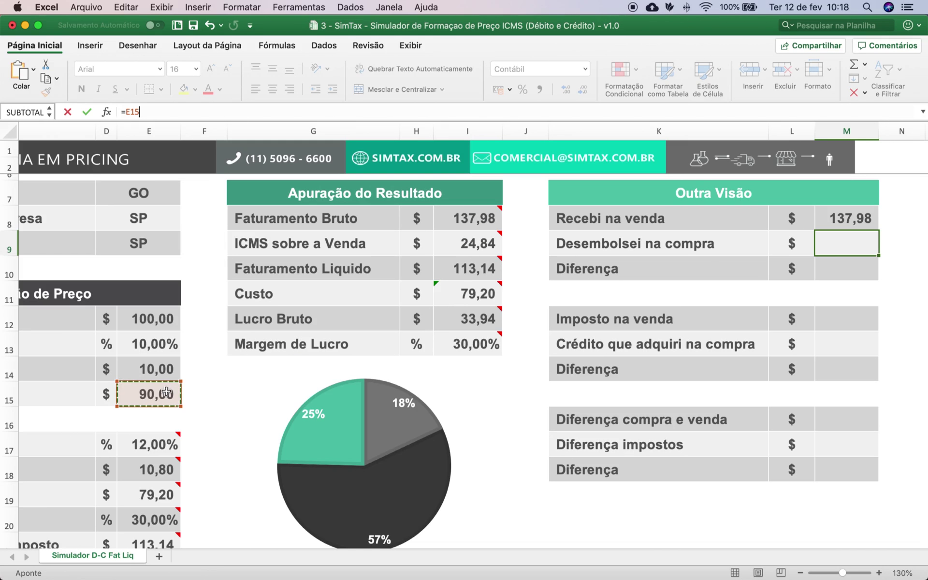
{"action": "key", "text": "Return"}
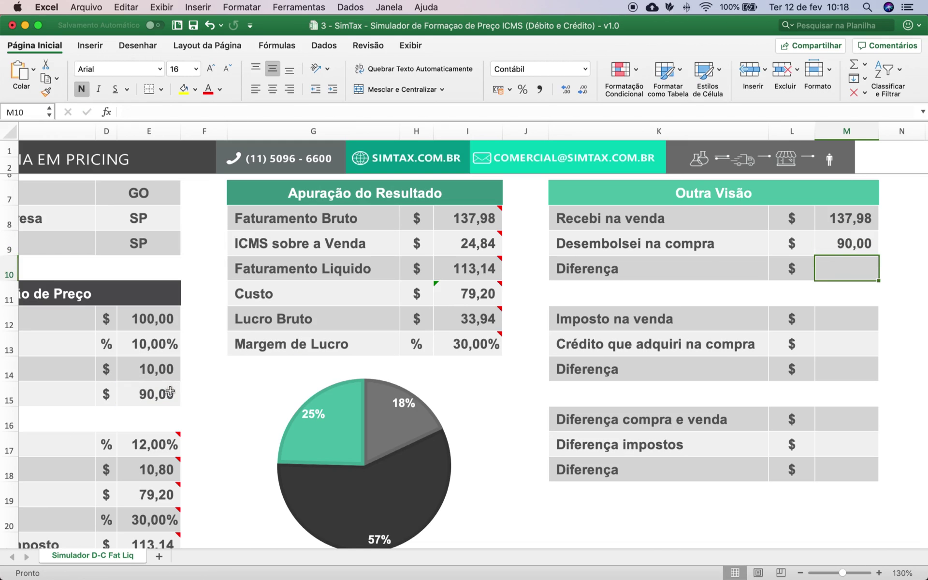
- Enter =M8-M9 in M10 so Diferença shows 47,98
{"action": "type", "text": "="}
{"action": "key", "text": "Up"}
{"action": "key", "text": "Up"}
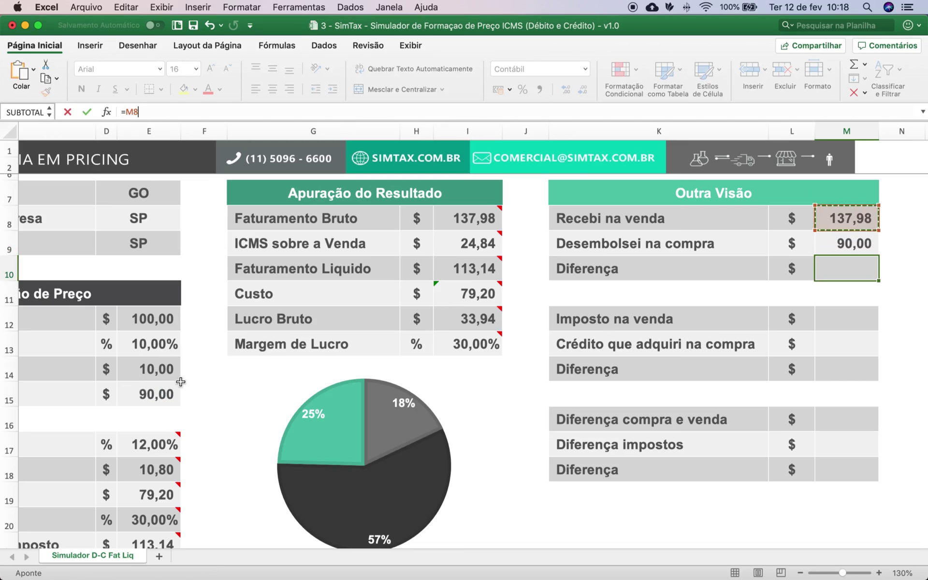
{"action": "type", "text": "-"}
{"action": "key", "text": "Up"}
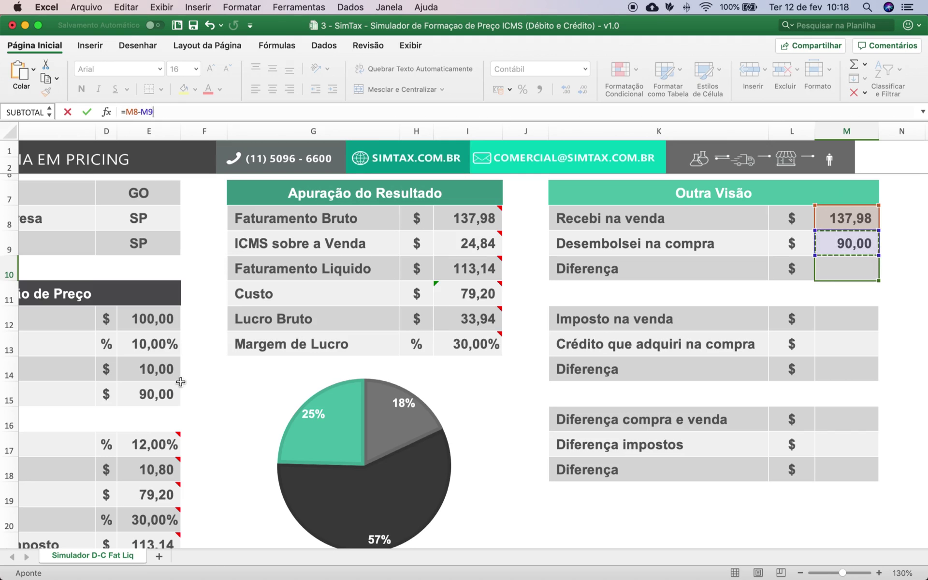
{"action": "key", "text": "Return"}
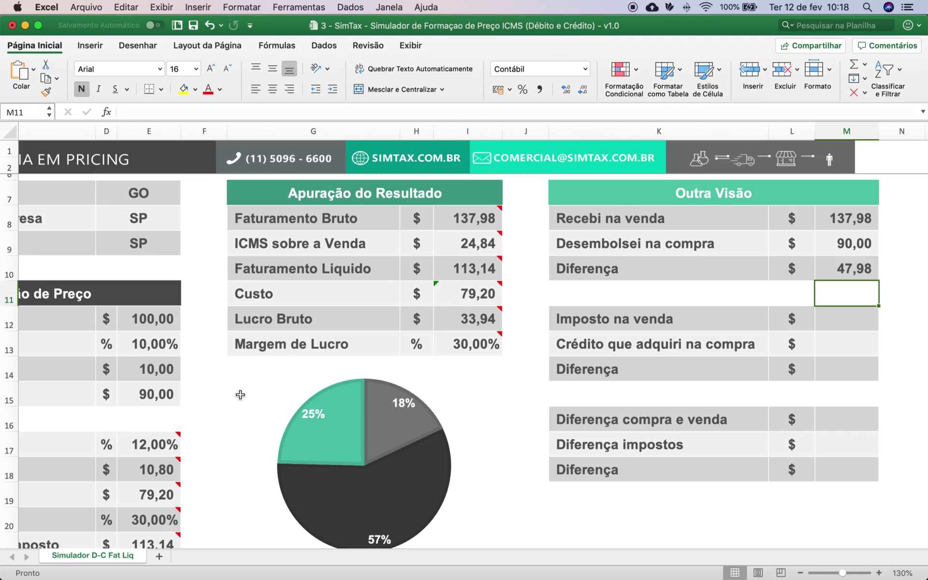
- Link Imposto na venda to the sale ICMS (24,84) and purchase credit to E18 (10,80)
{"action": "key", "text": "Down"}
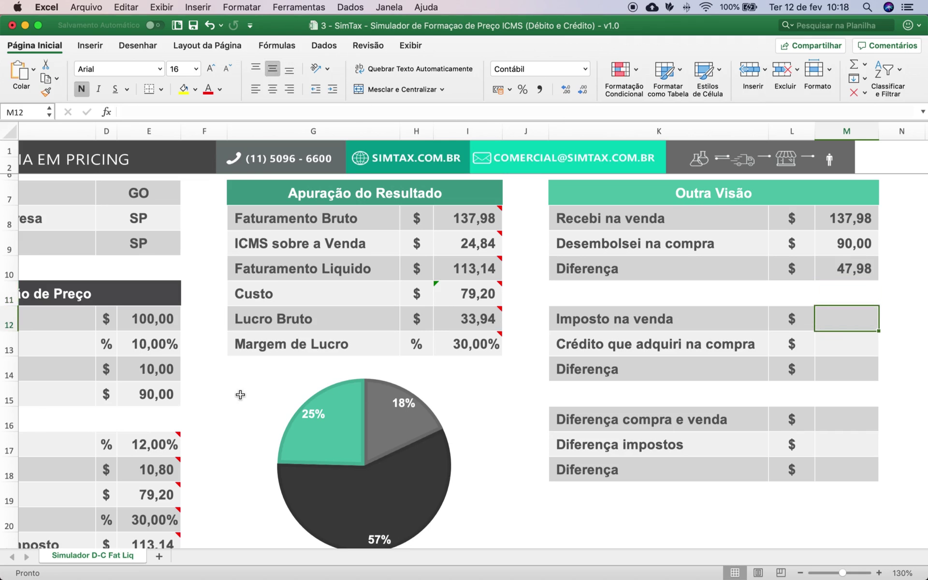
{"action": "type", "text": "="}
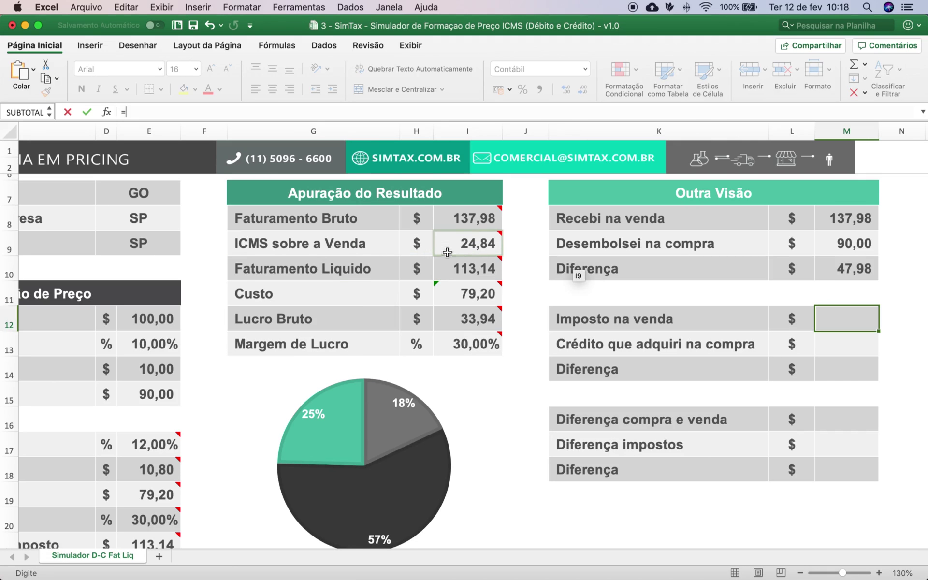
{"action": "left_click", "coordinate": [466, 245]}
{"action": "key", "text": "Return"}
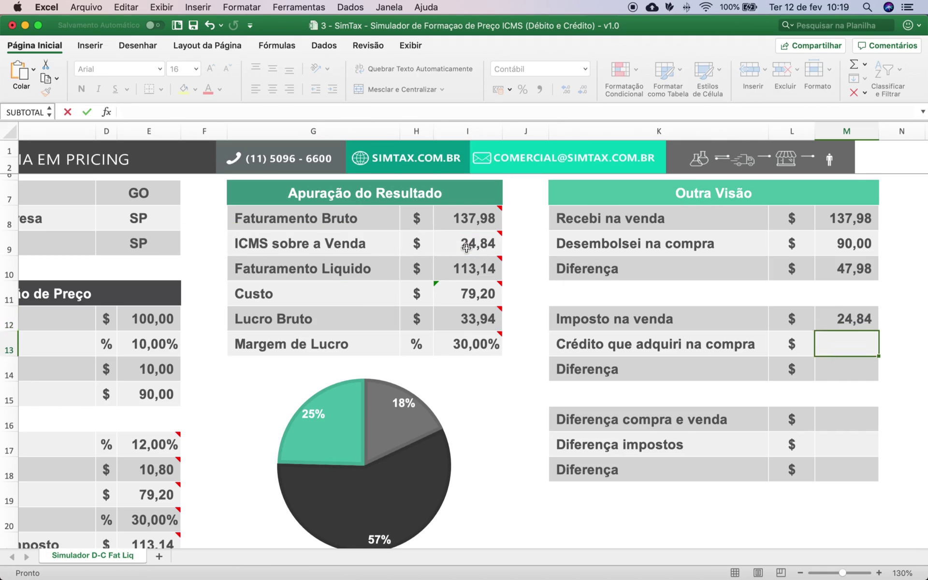
{"action": "type", "text": "="}
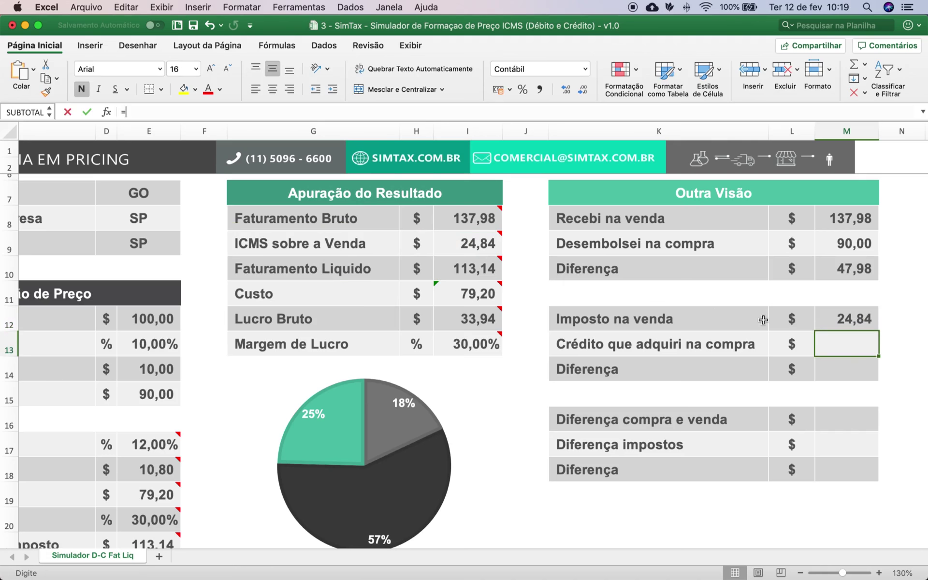
{"action": "left_click", "coordinate": [176, 473]}
{"action": "key", "text": "Return"}
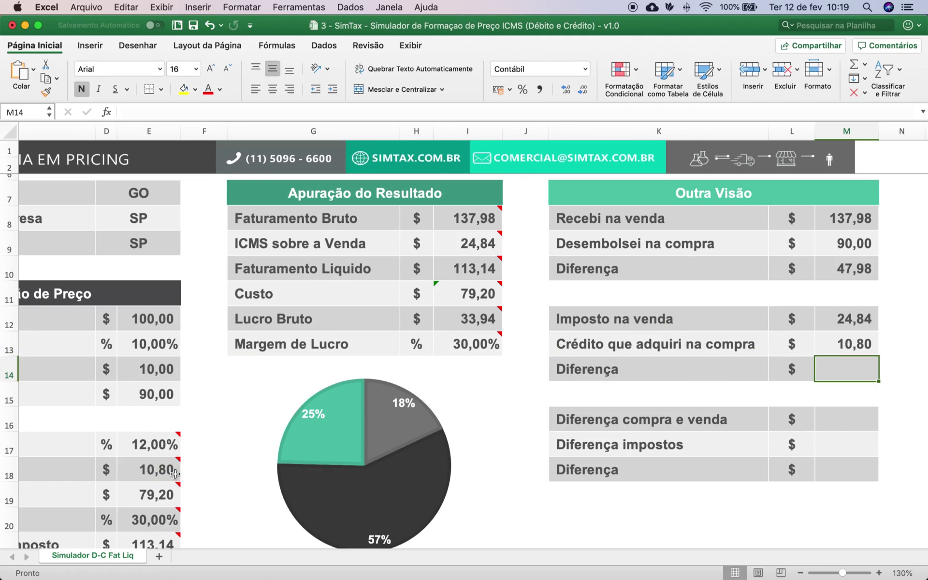
- Enter =M12-M13 in M14 so the tax Diferença shows 14,04
{"action": "type", "text": "="}
{"action": "key", "text": "Up"}
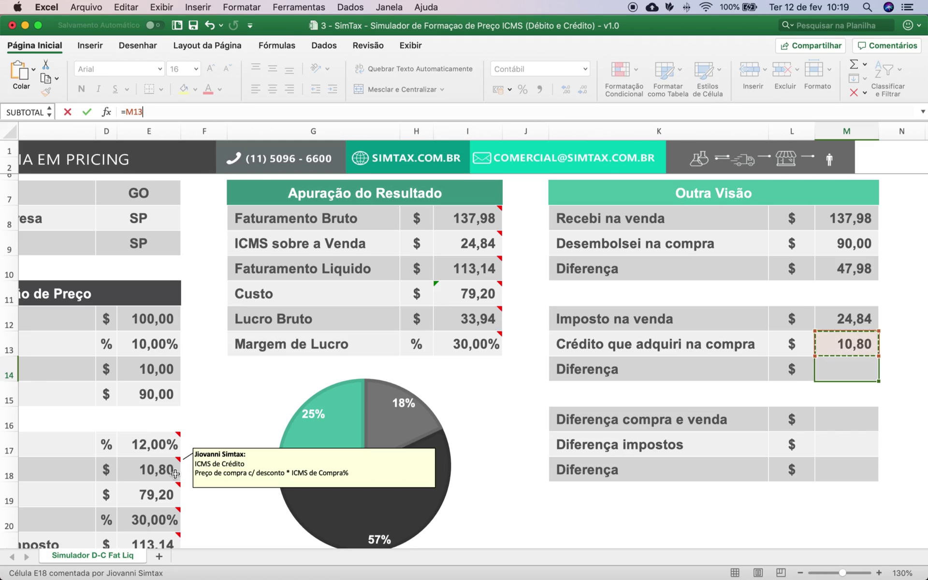
{"action": "key", "text": "Up"}
{"action": "type", "text": "-"}
{"action": "key", "text": "Down"}
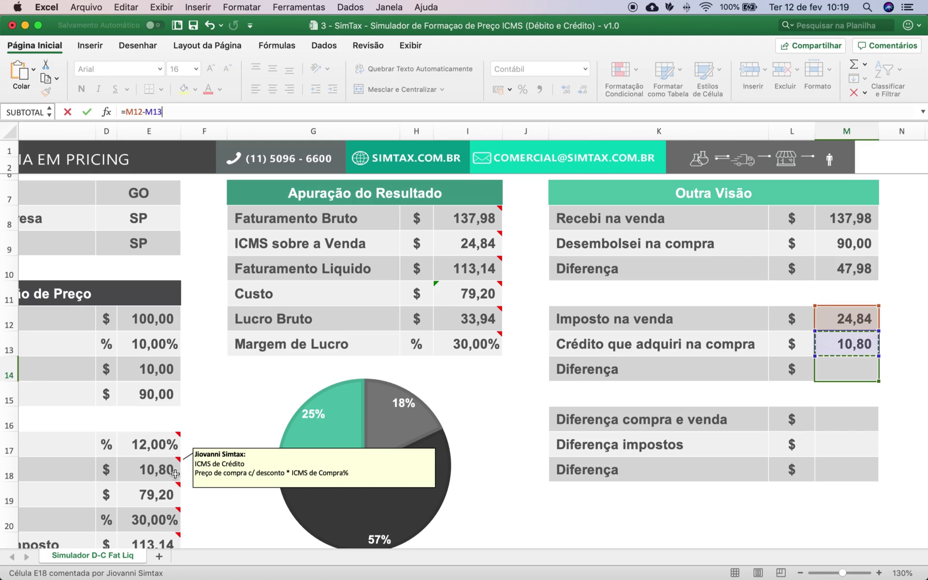
{"action": "key", "text": "Return"}
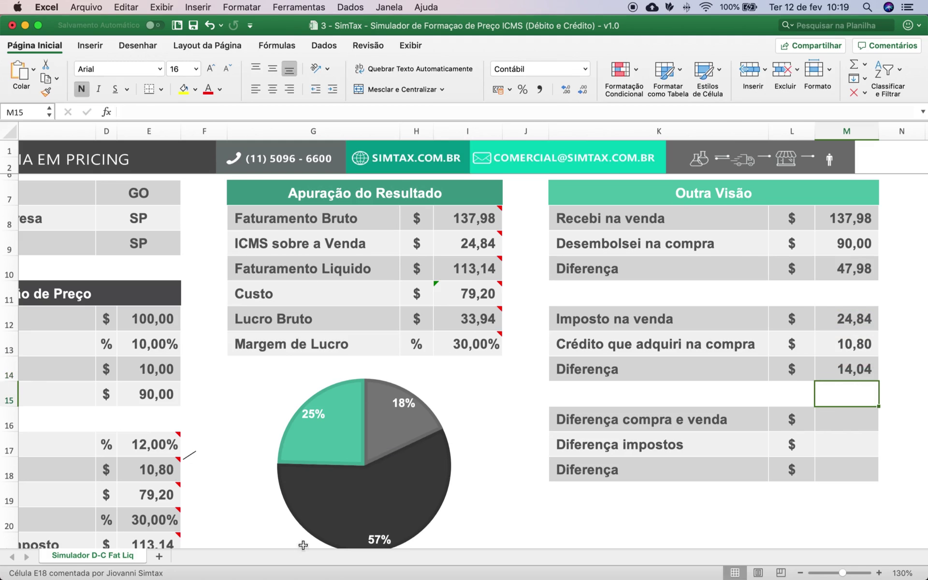
{"action": "left_click", "coordinate": [824, 423]}
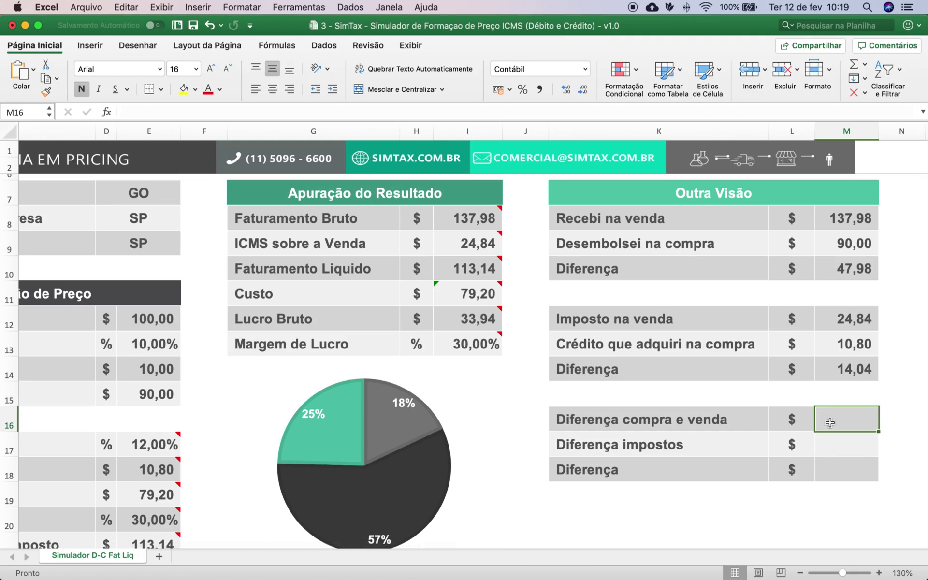
- Set Diferença compra e venda to =M10 (47,98) and Diferença impostos to =M14 (14,04)
{"action": "type", "text": "="}
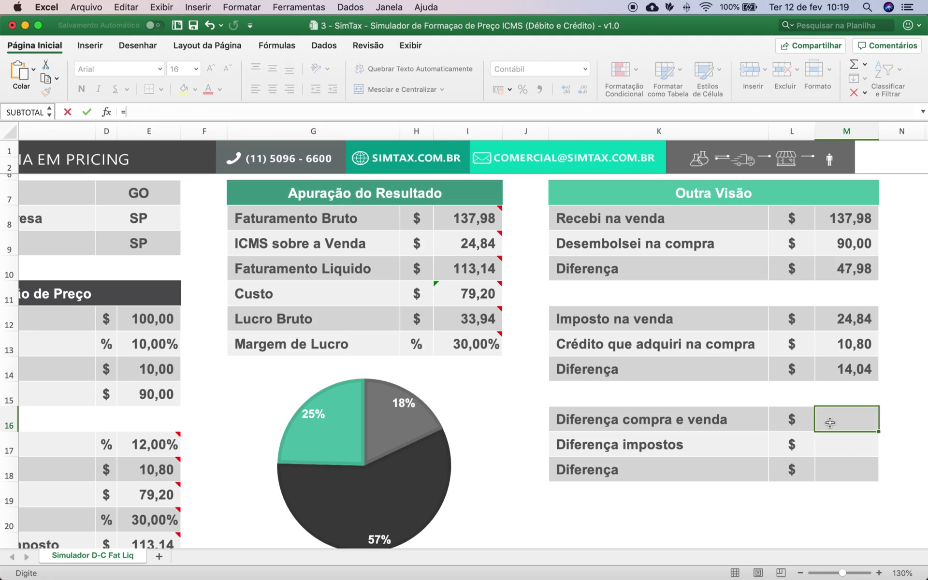
{"action": "key", "text": "Up"}
{"action": "key", "text": "Up"}
{"action": "key", "text": "Up"}
{"action": "key", "text": "Up"}
{"action": "key", "text": "Up"}
{"action": "key", "text": "Up"}
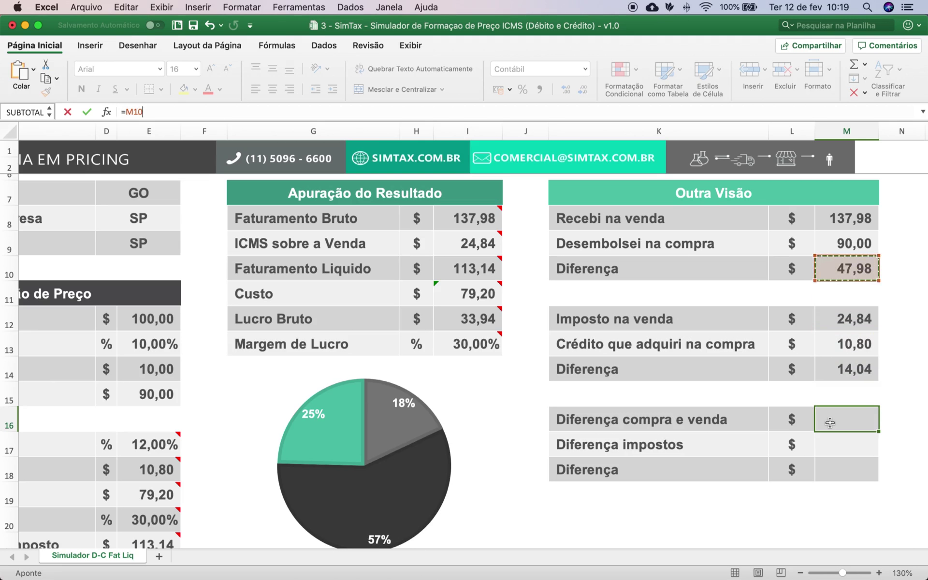
{"action": "key", "text": "Return"}
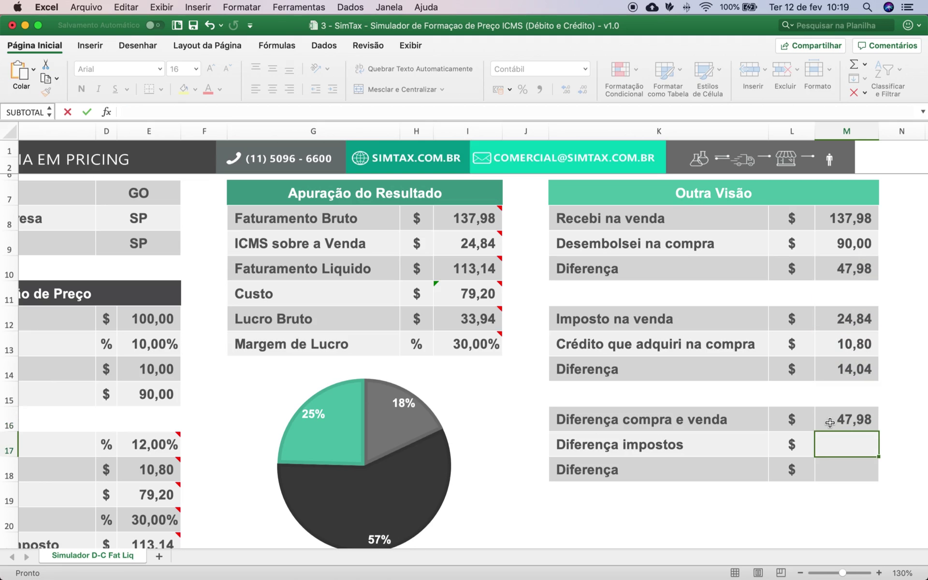
{"action": "type", "text": "="}
{"action": "key", "text": "Up"}
{"action": "key", "text": "Up"}
{"action": "key", "text": "Up"}
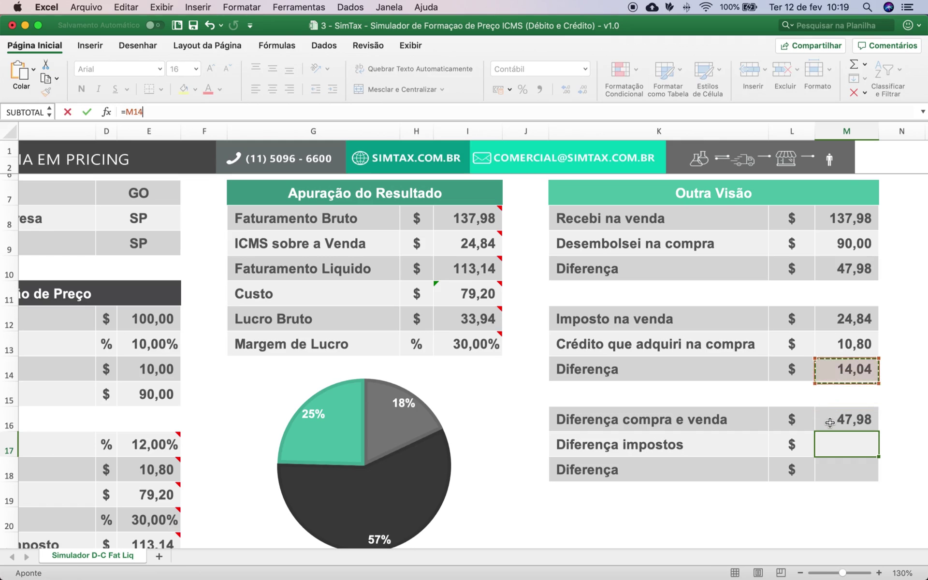
{"action": "key", "text": "Return"}
- Enter =M16-M17 in M18 for a final Diferença of 33,94, matching Lucro Bruto
{"action": "type", "text": "="}
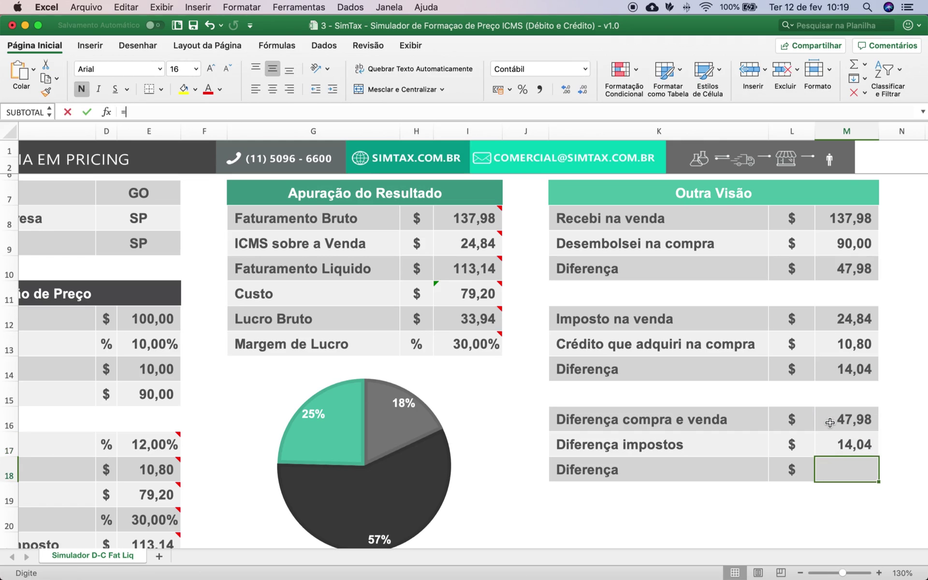
{"action": "key", "text": "Up"}
{"action": "key", "text": "Up"}
{"action": "type", "text": "-"}
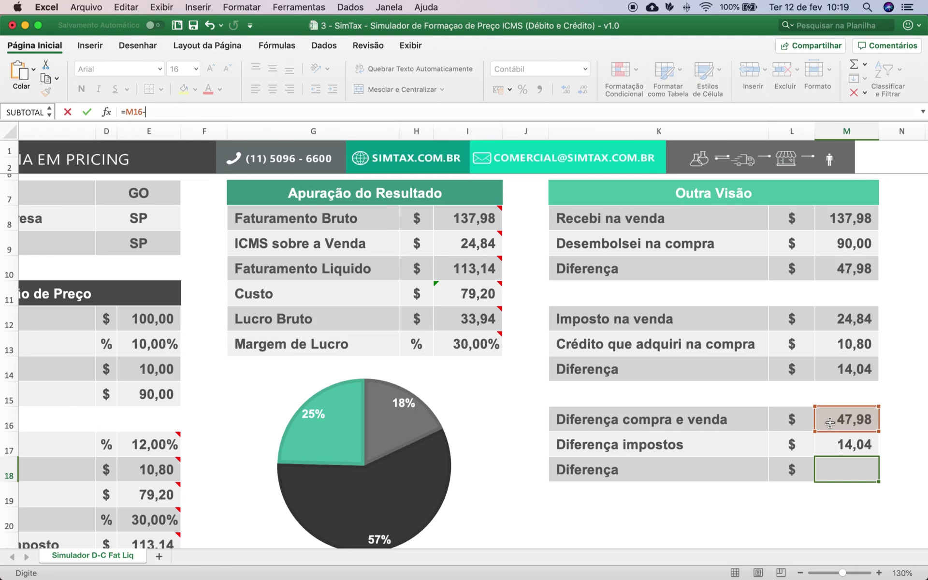
{"action": "key", "text": "Up"}
{"action": "key", "text": "Return"}
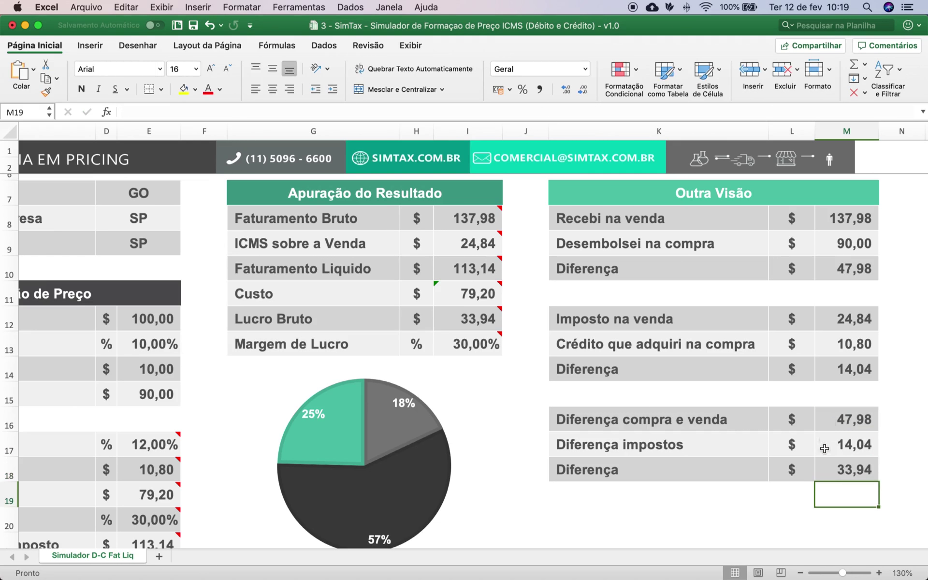
{"action": "left_click", "coordinate": [838, 470]}
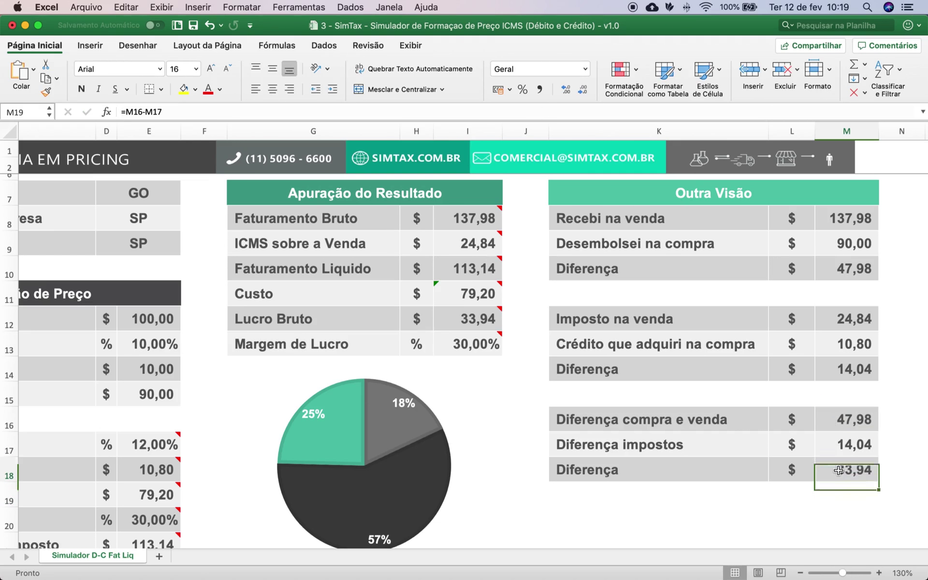
{"action": "left_click", "coordinate": [475, 324]}
{"action": "mouse_move", "coordinate": [468, 344]}
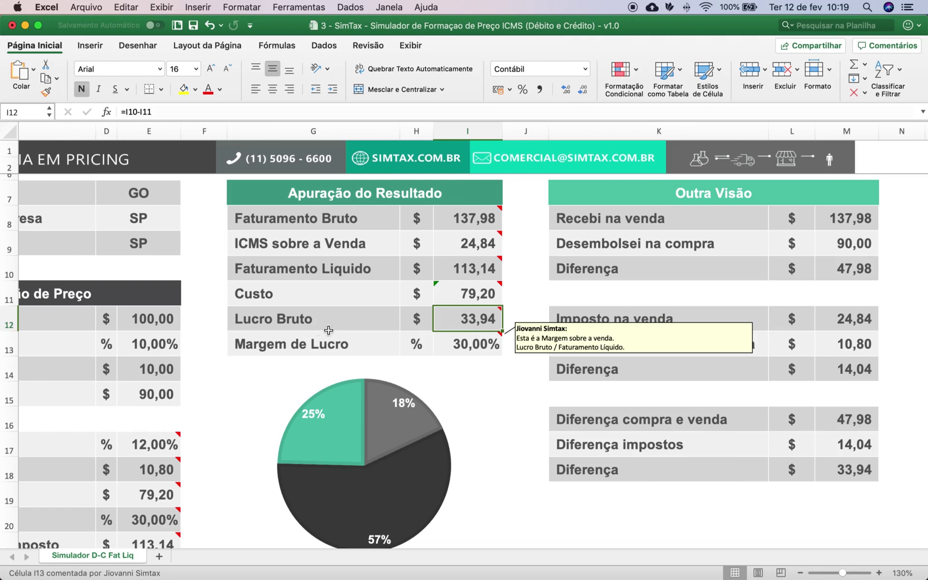
{"action": "scroll", "coordinate": [271, 329], "scroll_direction": "left", "scroll_amount": 5}
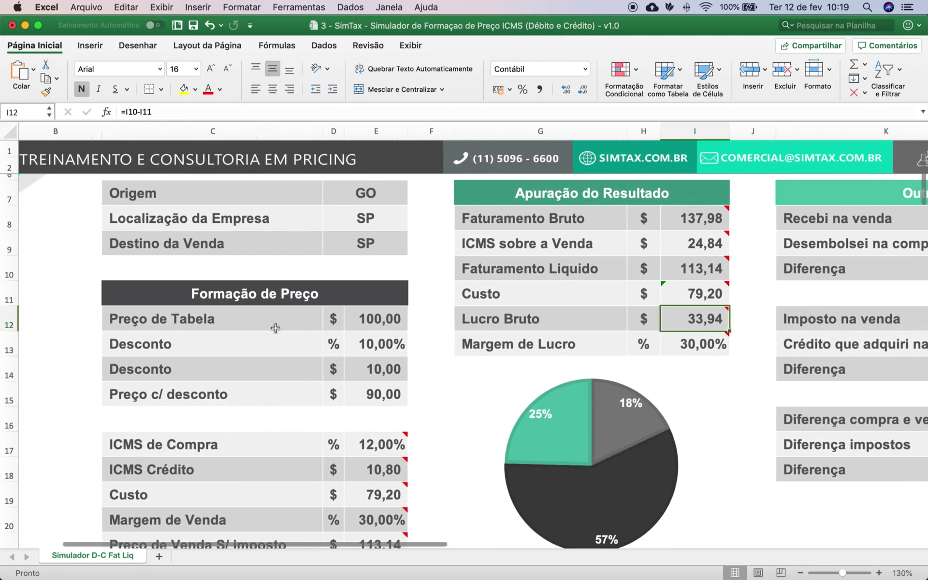
{"action": "scroll", "coordinate": [275, 327], "scroll_direction": "right", "scroll_amount": 3}
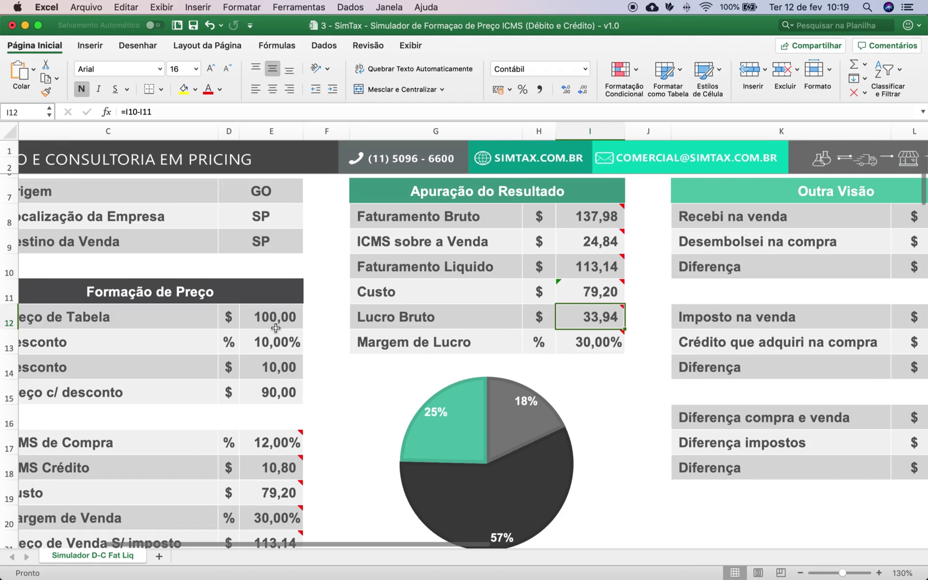
{"action": "scroll", "coordinate": [275, 328], "scroll_direction": "left", "scroll_amount": 2}
{"action": "scroll", "coordinate": [276, 327], "scroll_direction": "up", "scroll_amount": 1}
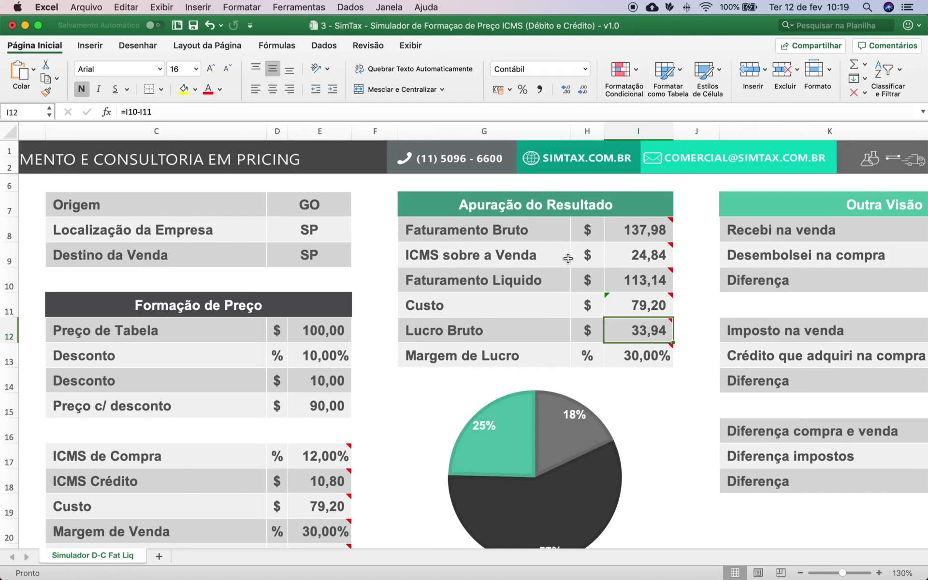
{"action": "scroll", "coordinate": [512, 266], "scroll_direction": "right", "scroll_amount": 5}
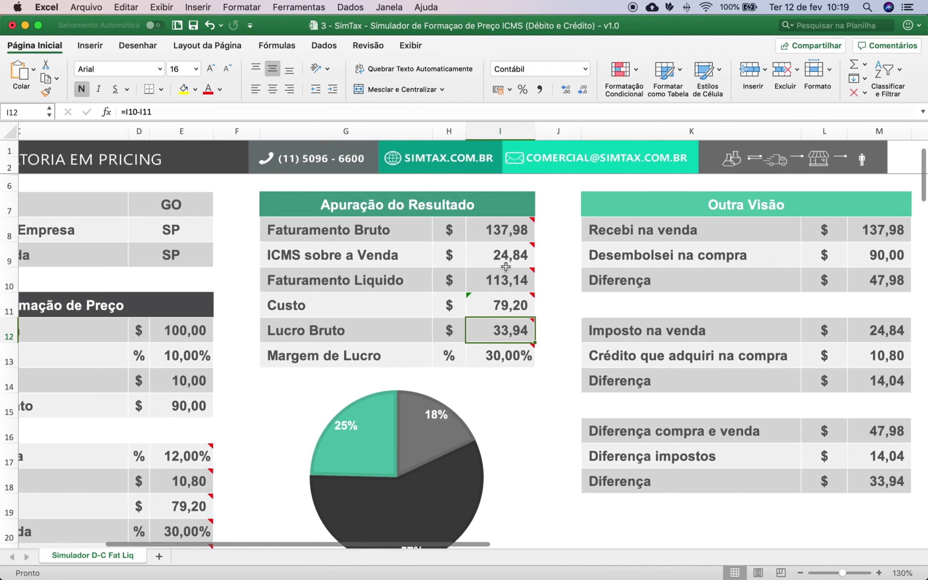